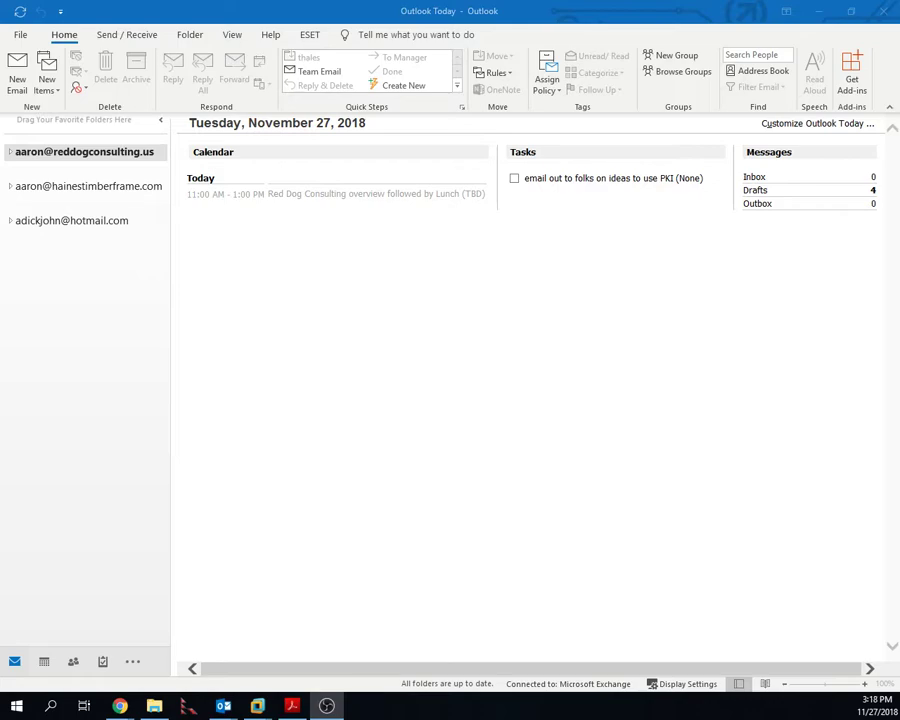
Step: Open the encrypted email security settings from the Email Security section of the Trust Center
click(116, 712)
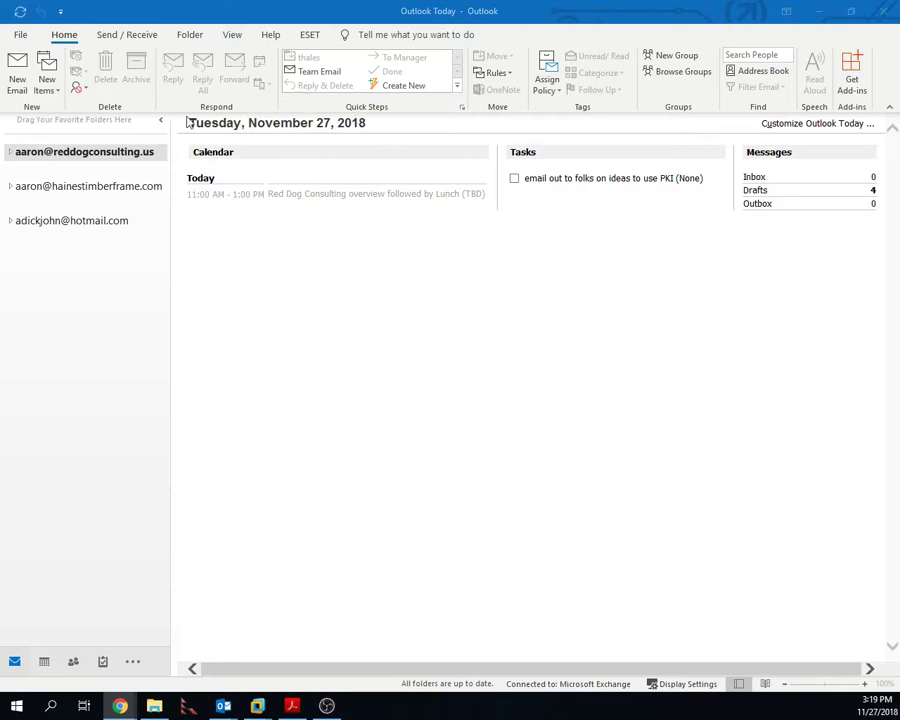
click(18, 36)
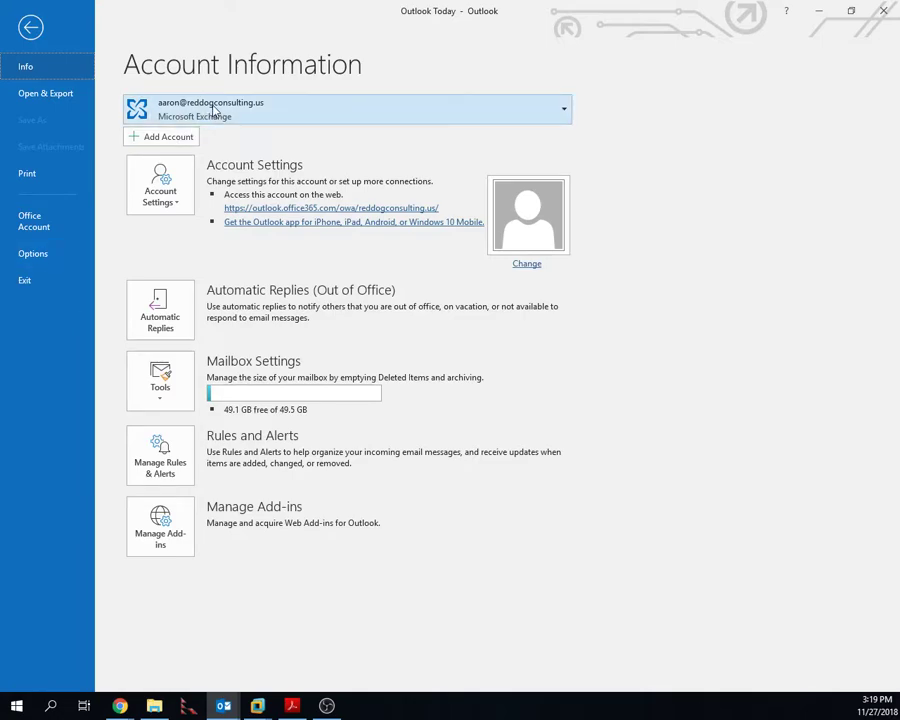
key(Escape)
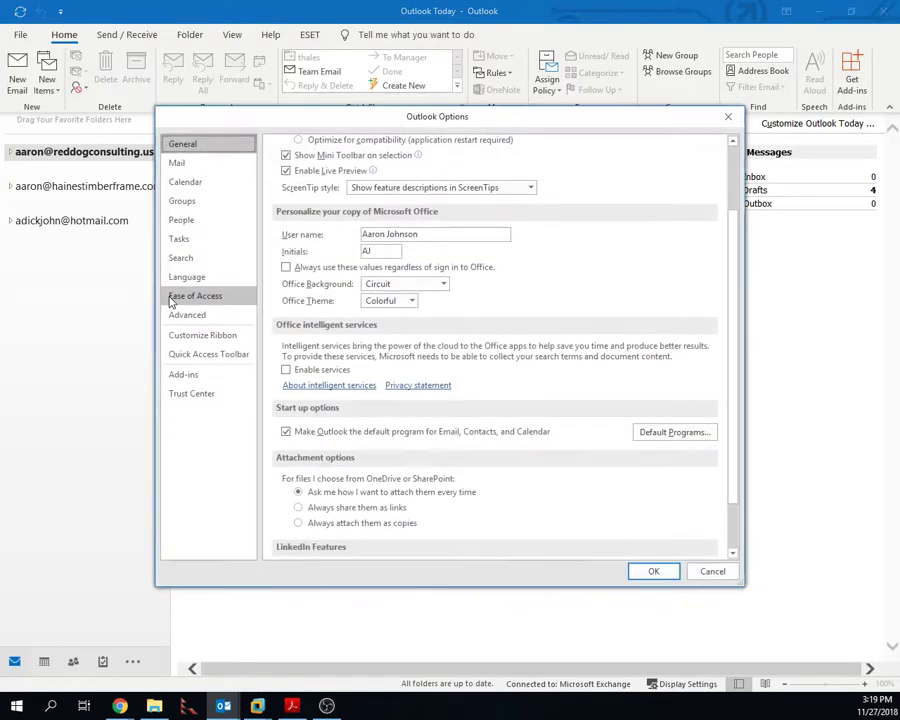
click(177, 393)
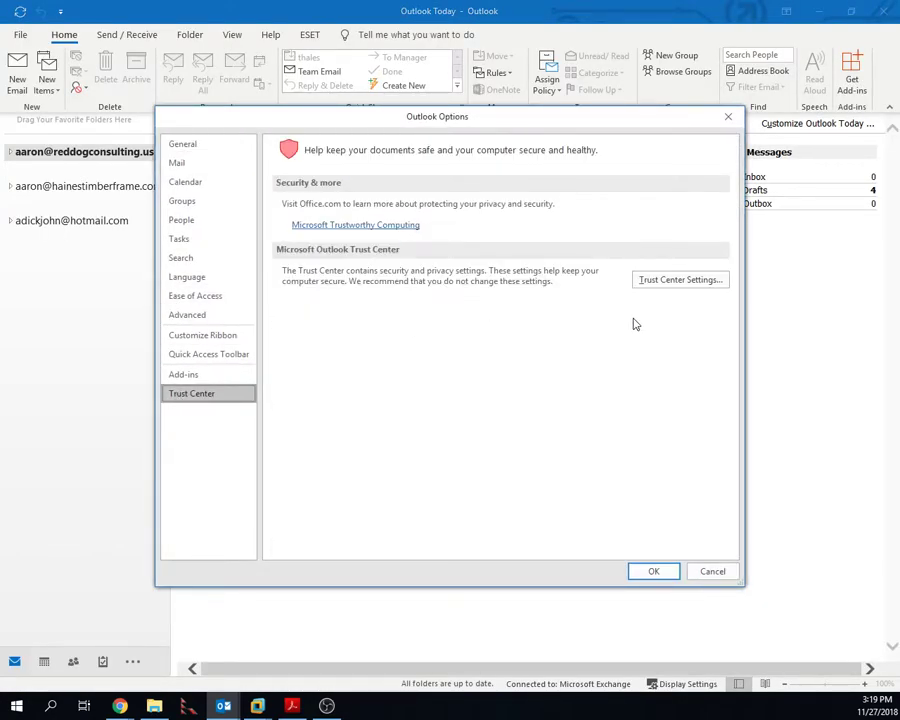
click(657, 281)
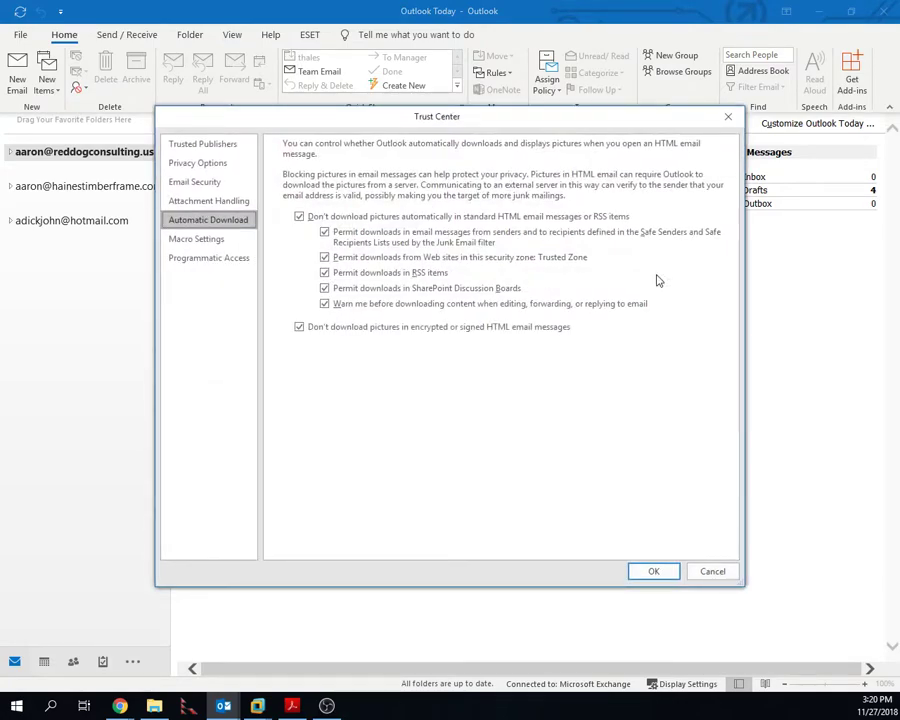
click(178, 183)
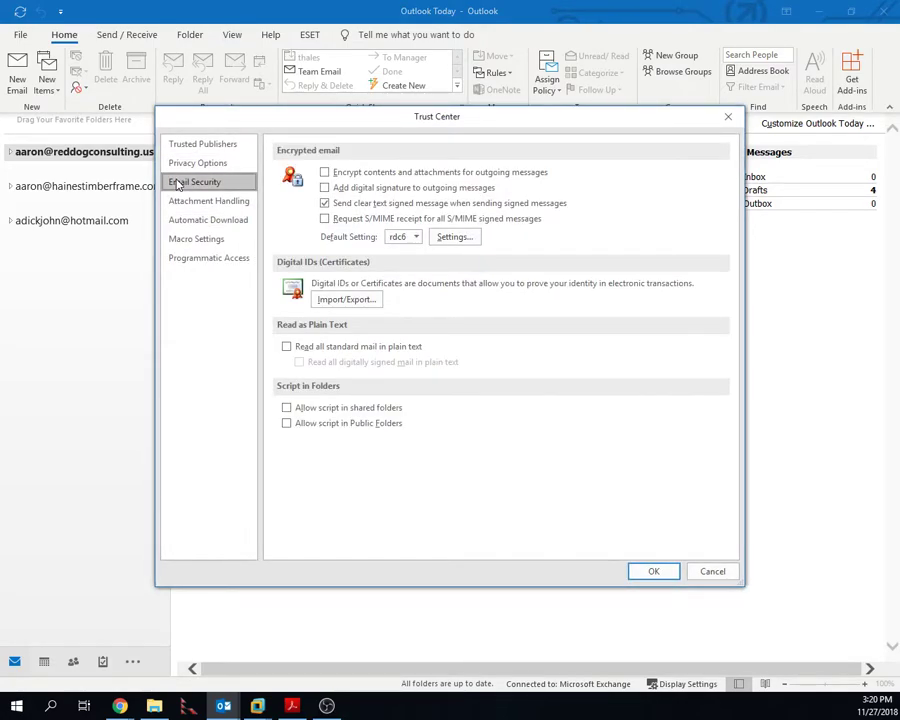
click(450, 239)
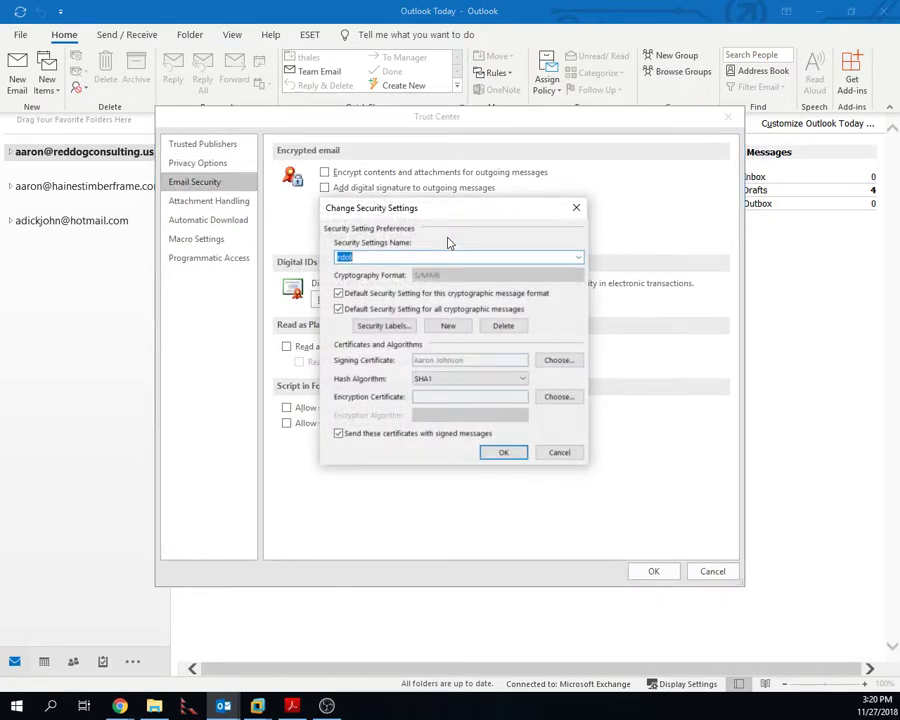
Step: Delete the rdc6 security setting and name a new setting rdc7
click(504, 328)
click(454, 259)
text(rdc7)
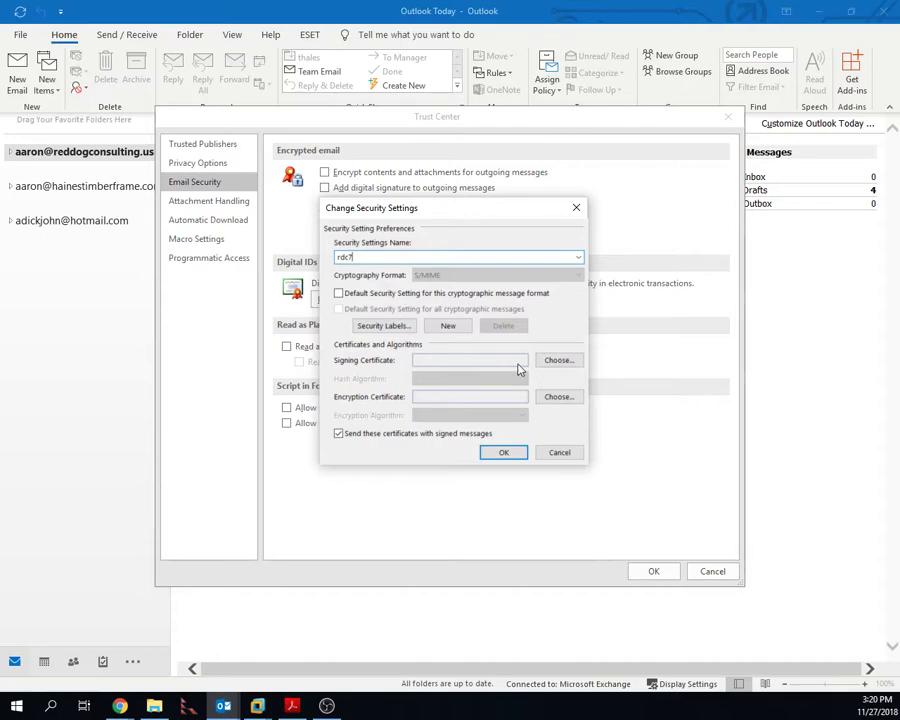
Step: Open the properties of the certificate offered for signing and examine its certificate template information
click(544, 359)
drag(430, 224, 760, 172)
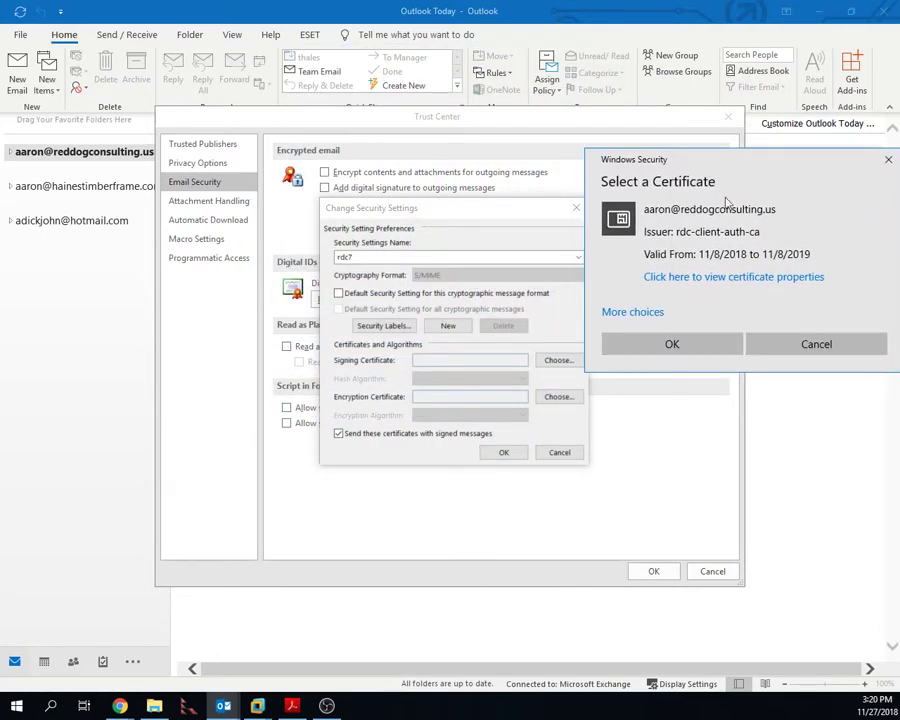
click(666, 279)
drag(658, 184, 303, 131)
click(270, 151)
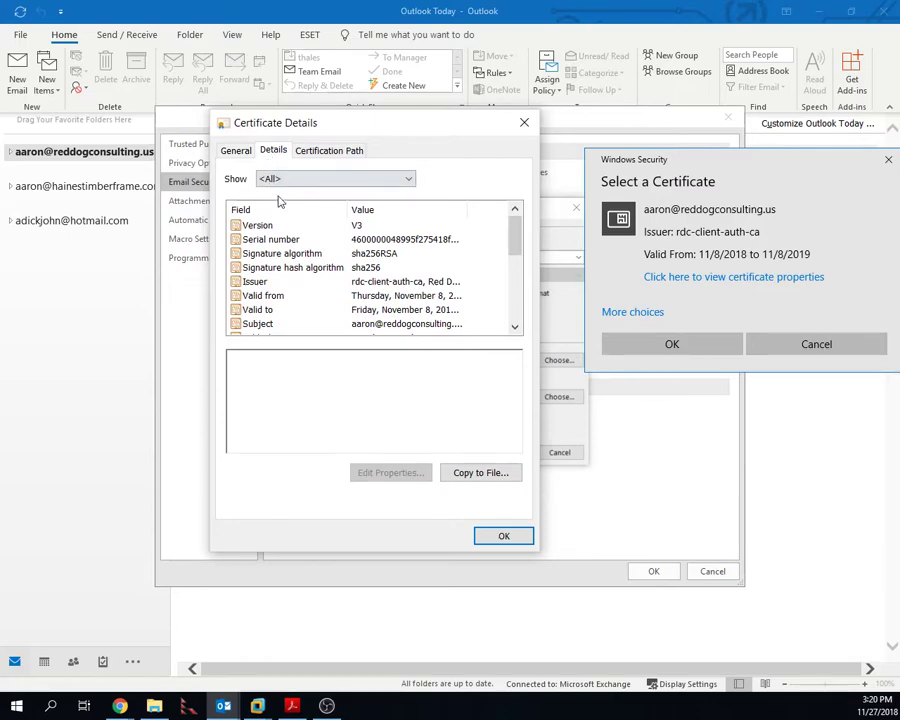
scroll(325, 245, down, 3)
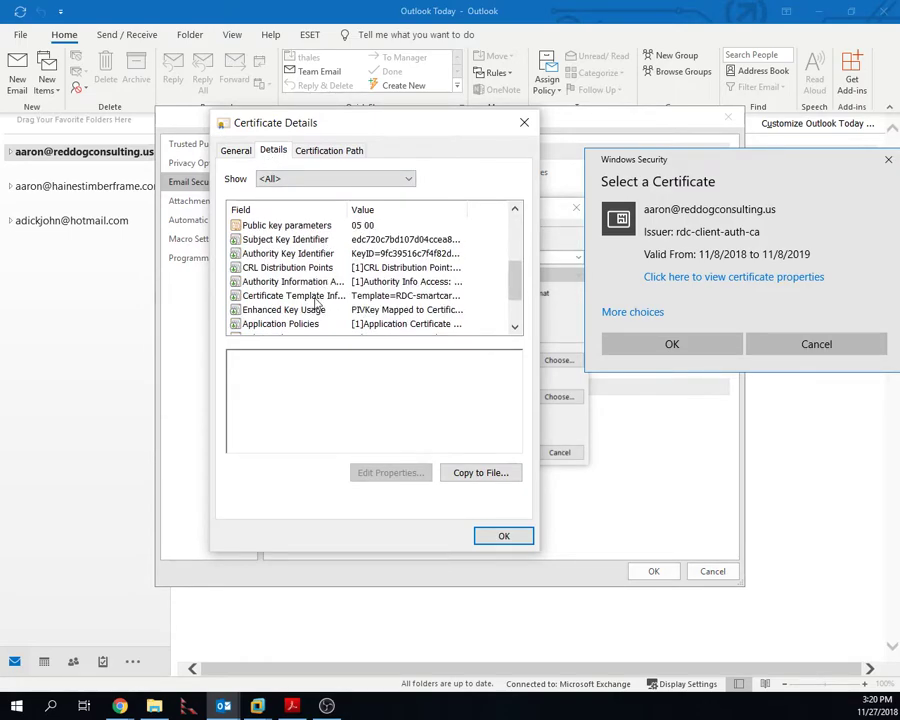
click(268, 296)
drag(287, 368, 272, 357)
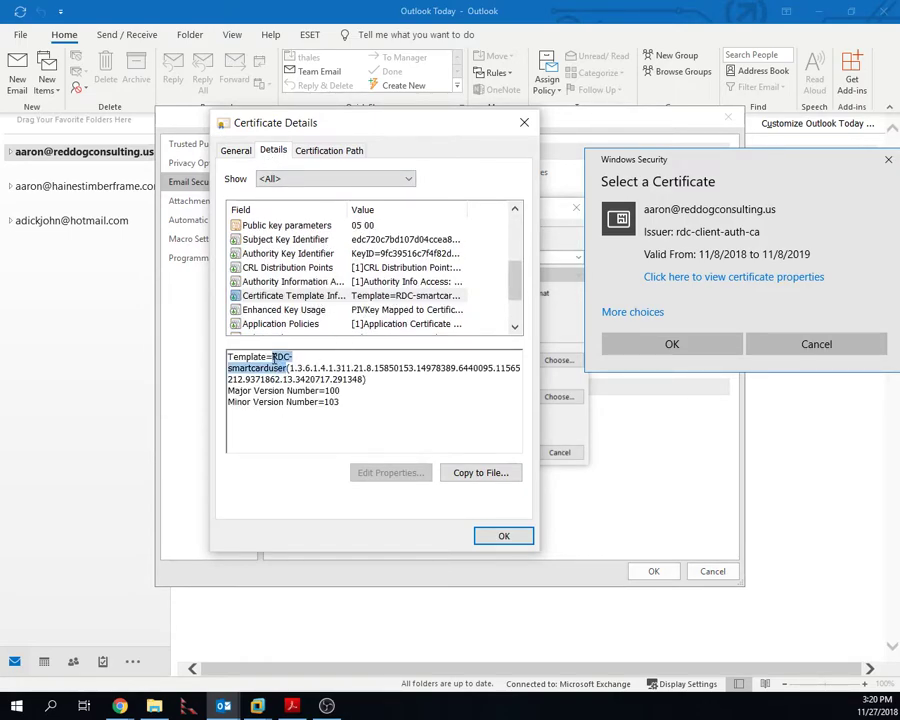
Step: Check the certificate's enhanced key usage and key usage fields, and accept it as the signing certificate for rdc7
scroll(409, 298, down, 1)
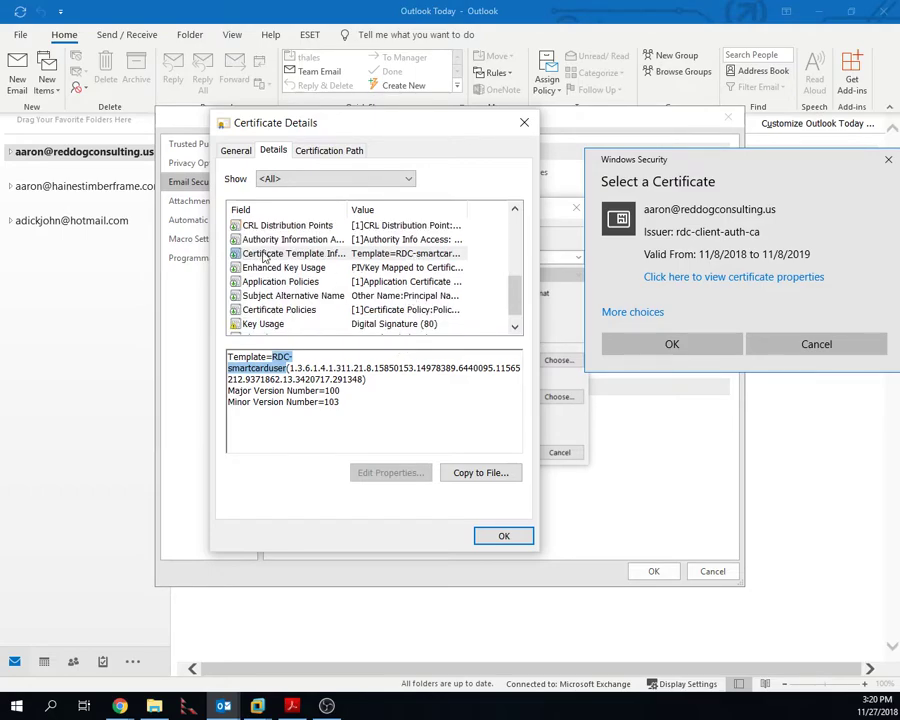
click(298, 268)
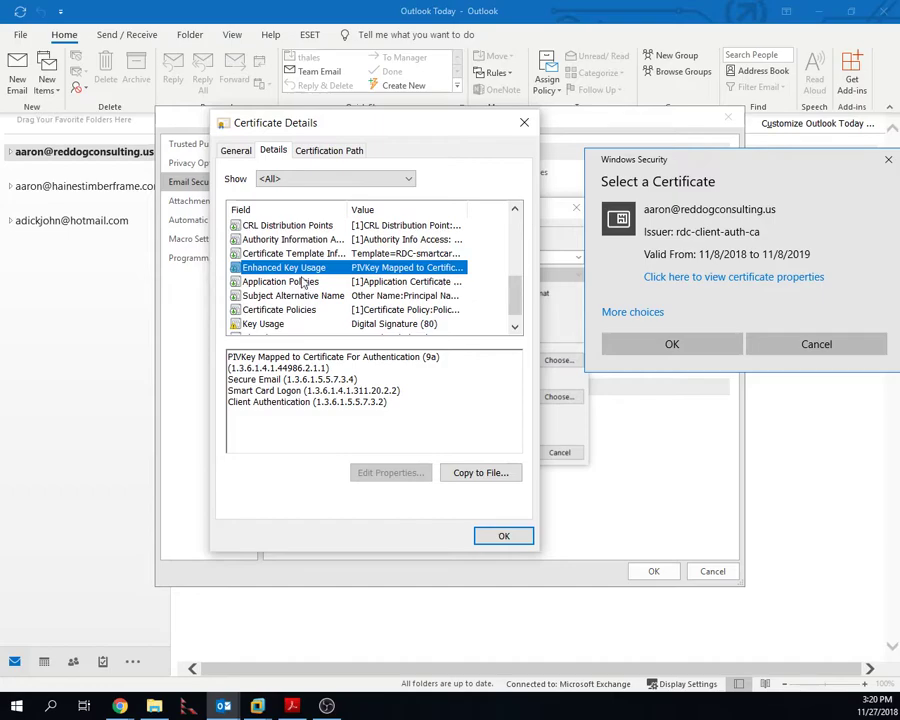
drag(357, 380, 228, 381)
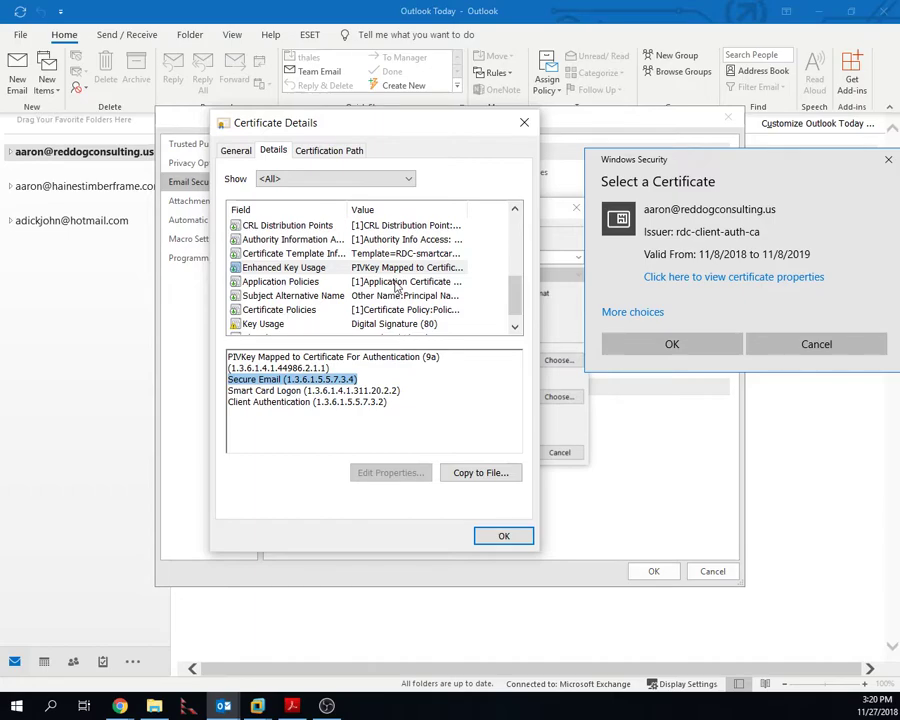
click(332, 325)
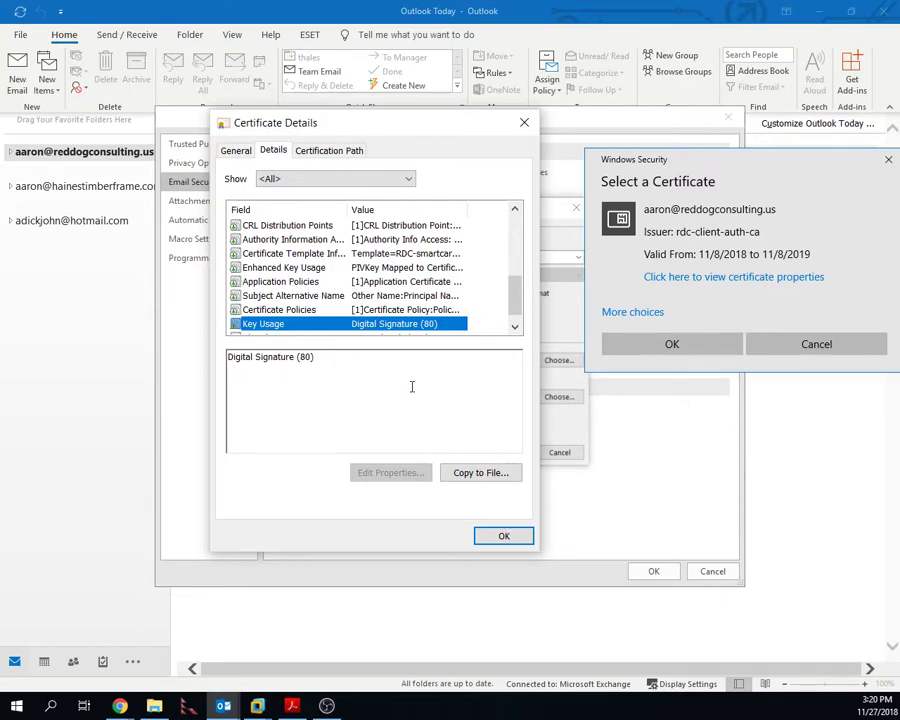
click(485, 534)
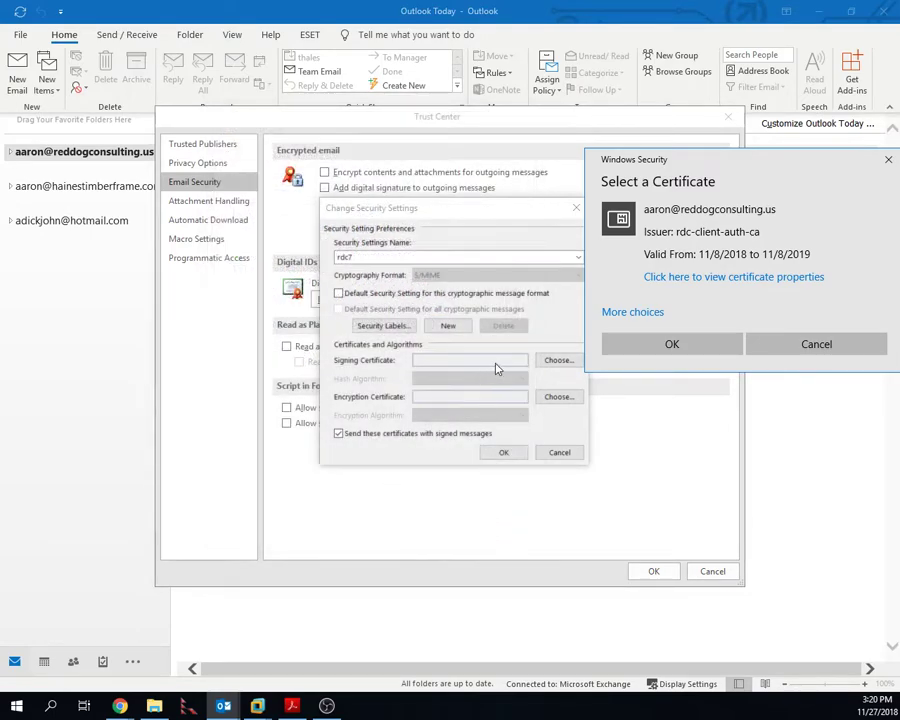
click(652, 342)
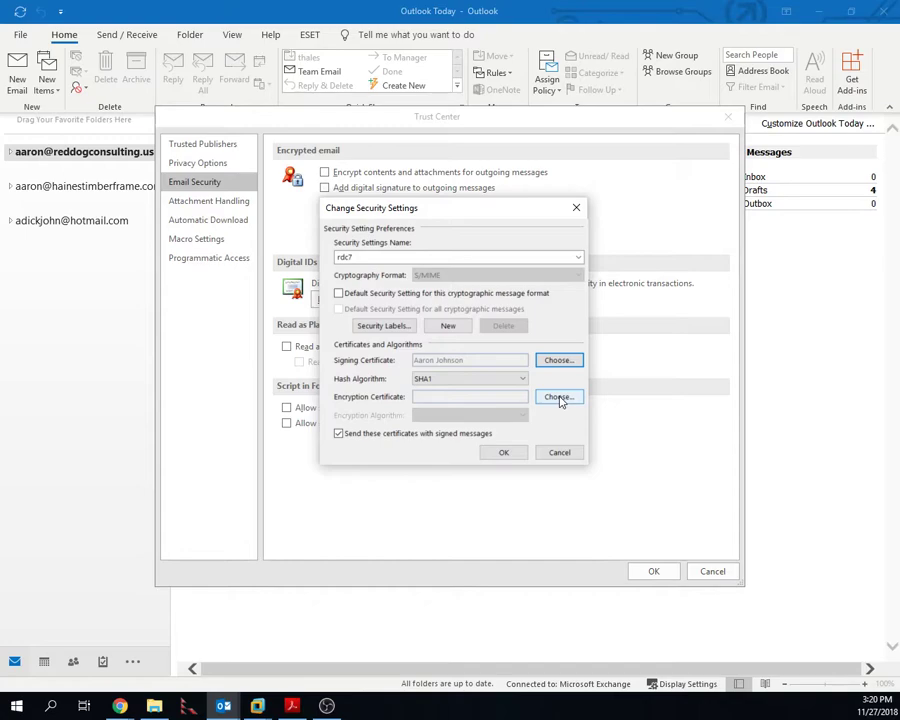
Step: Try to choose an encryption certificate for rdc7, and save the security setting
click(559, 397)
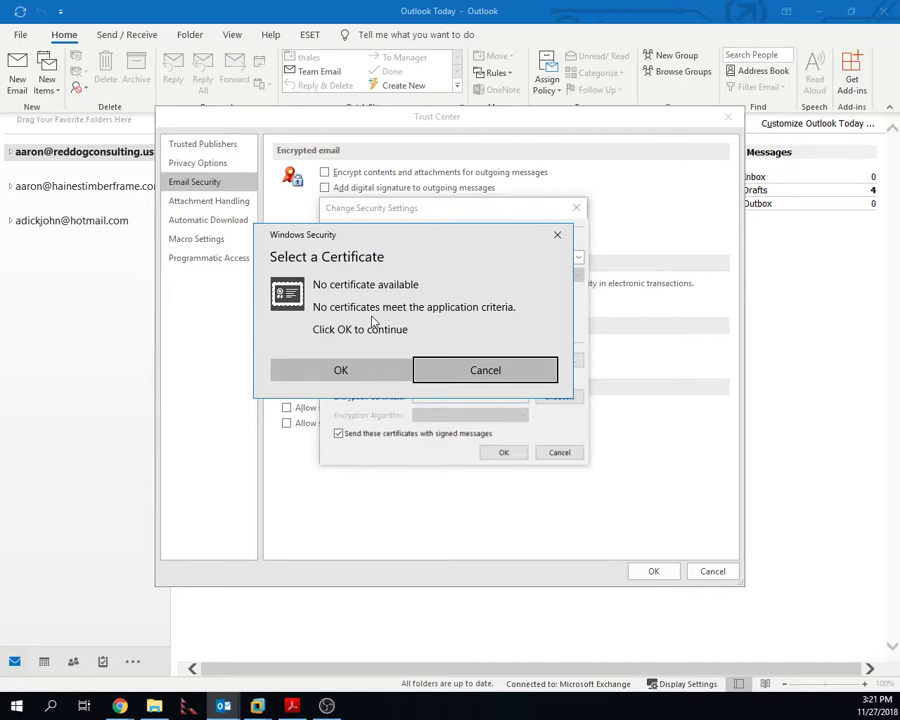
click(440, 370)
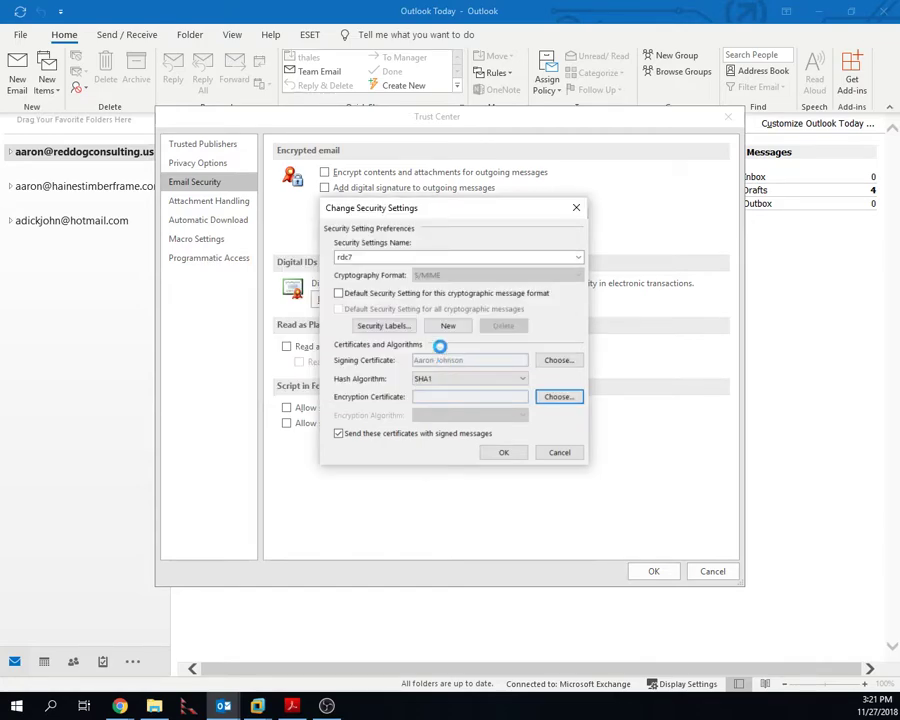
click(494, 453)
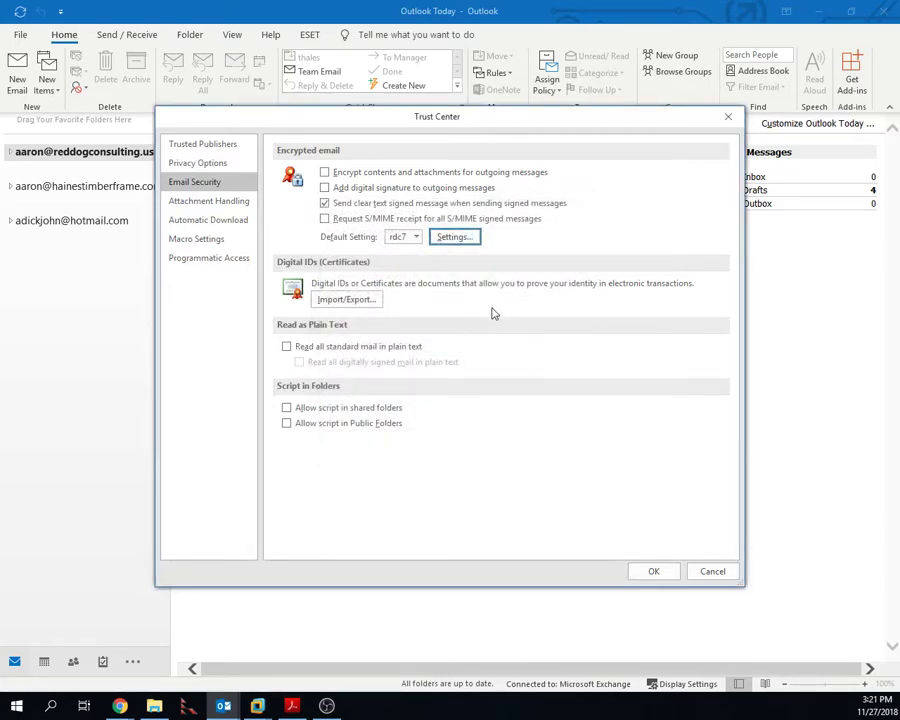
Step: Recheck the certificates assigned in the rdc7 security setting, and confirm the Trust Center and Outlook options
click(452, 240)
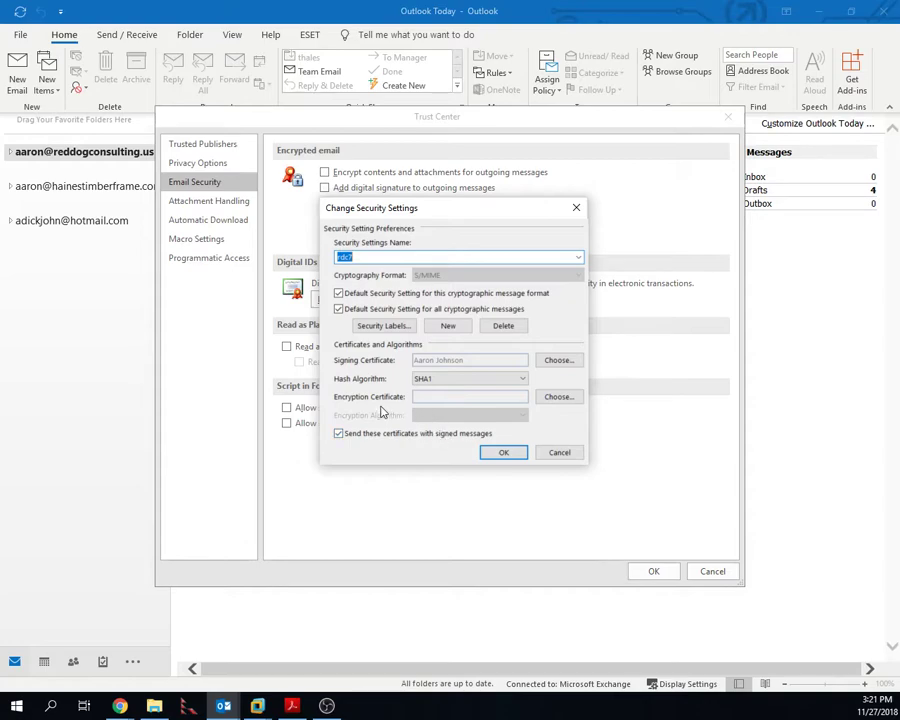
click(504, 455)
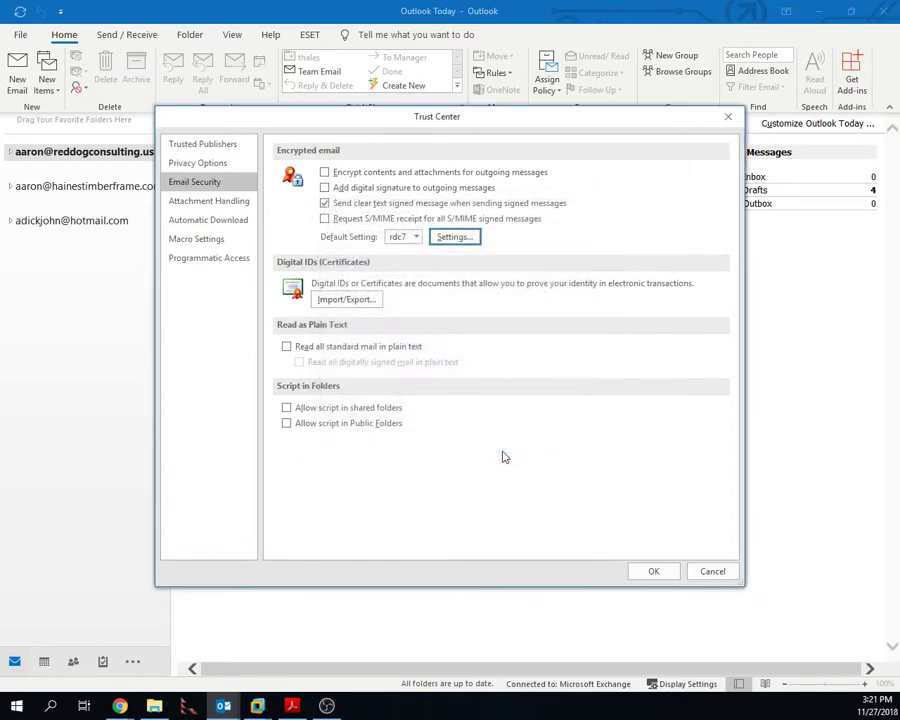
click(648, 572)
click(646, 568)
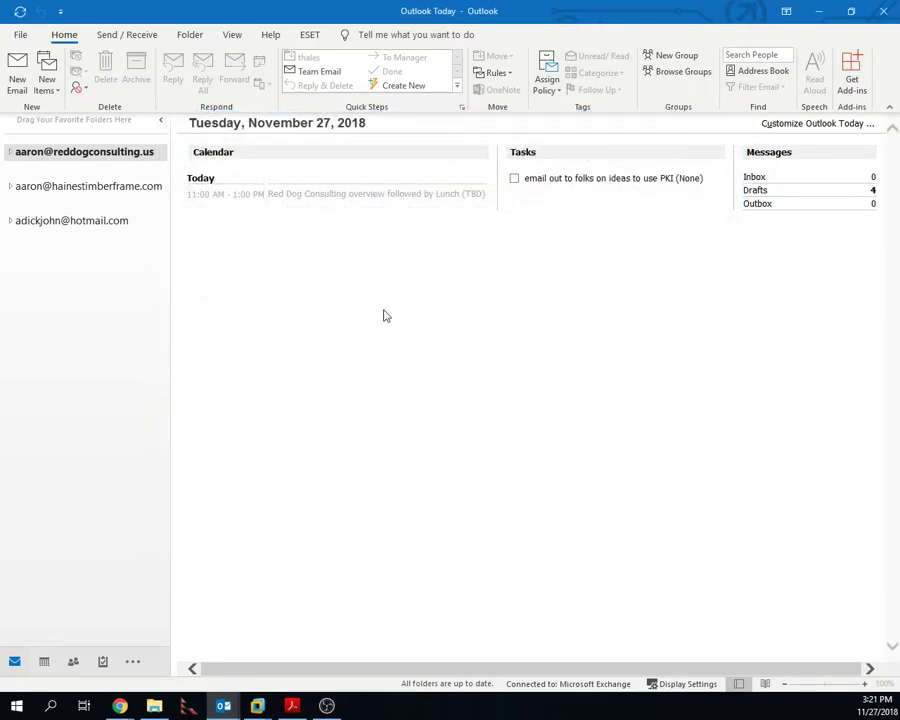
Step: Start a new email and address it to the first recent contact suggested for "aa"
click(13, 78)
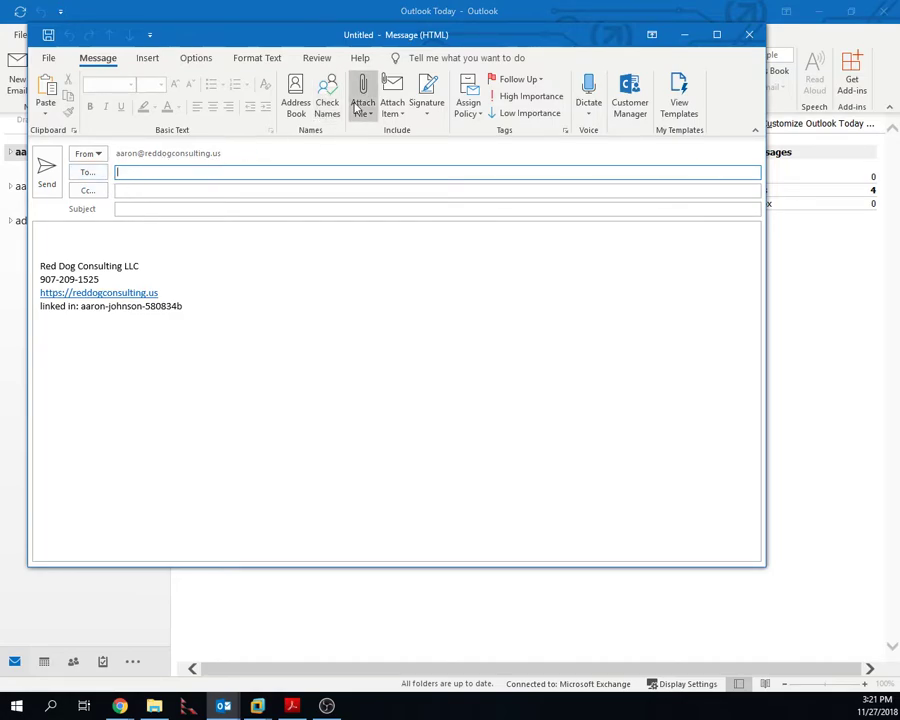
click(171, 170)
text(aa)
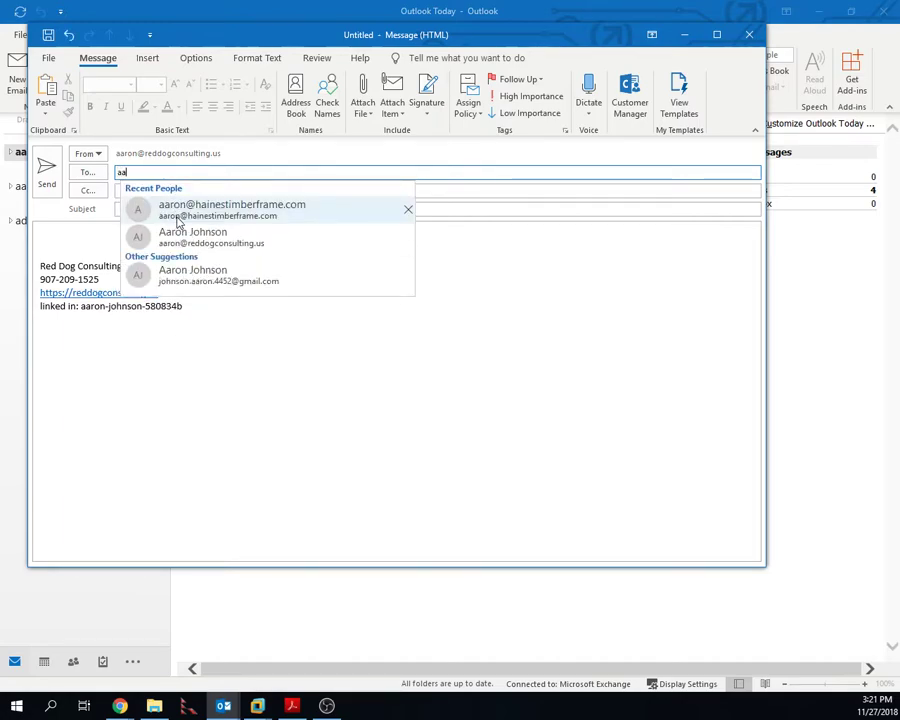
click(232, 205)
Step: Give the email the subject "smime testing" and write "Test" as its body text above the signature
click(177, 208)
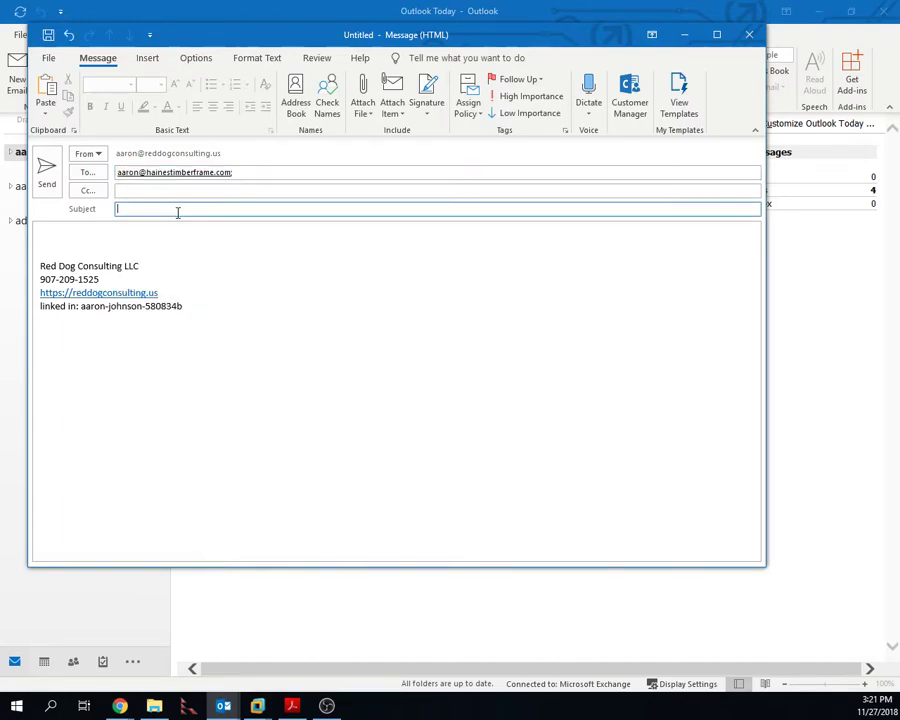
text(smime testing)
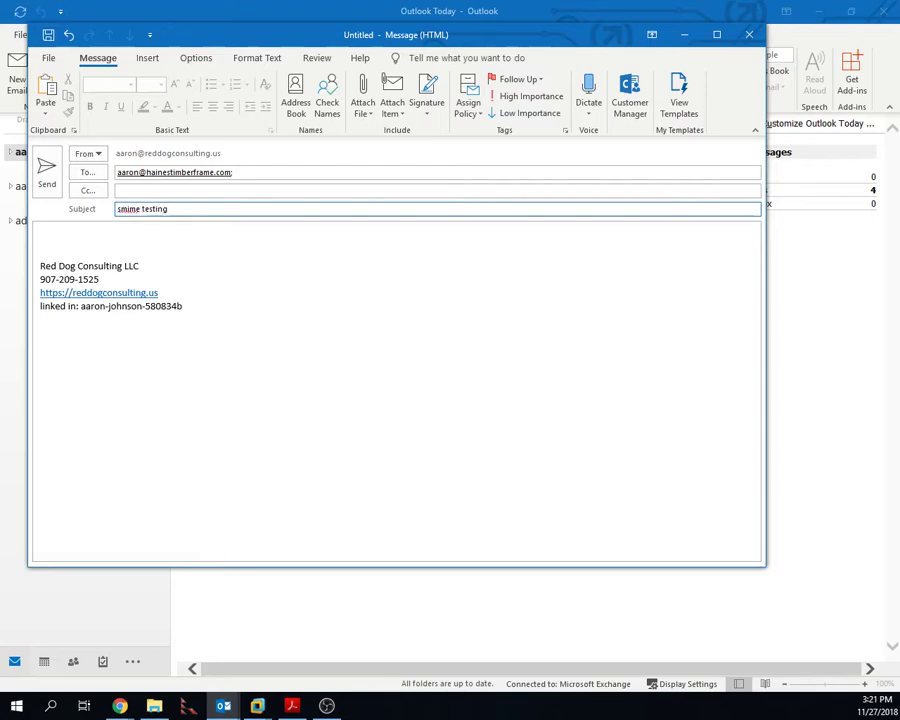
click(105, 239)
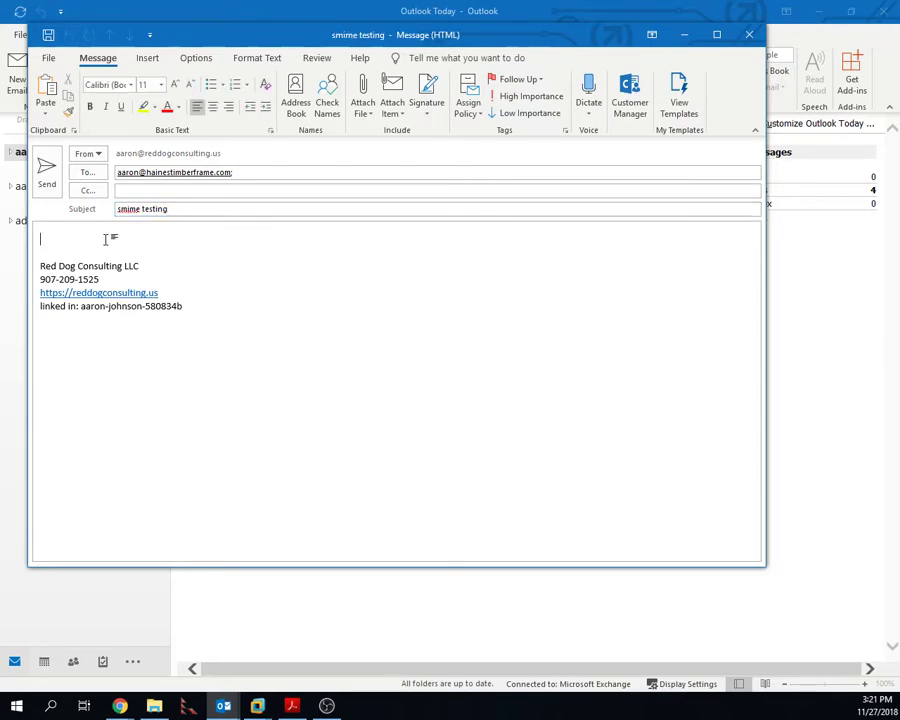
text(Test)
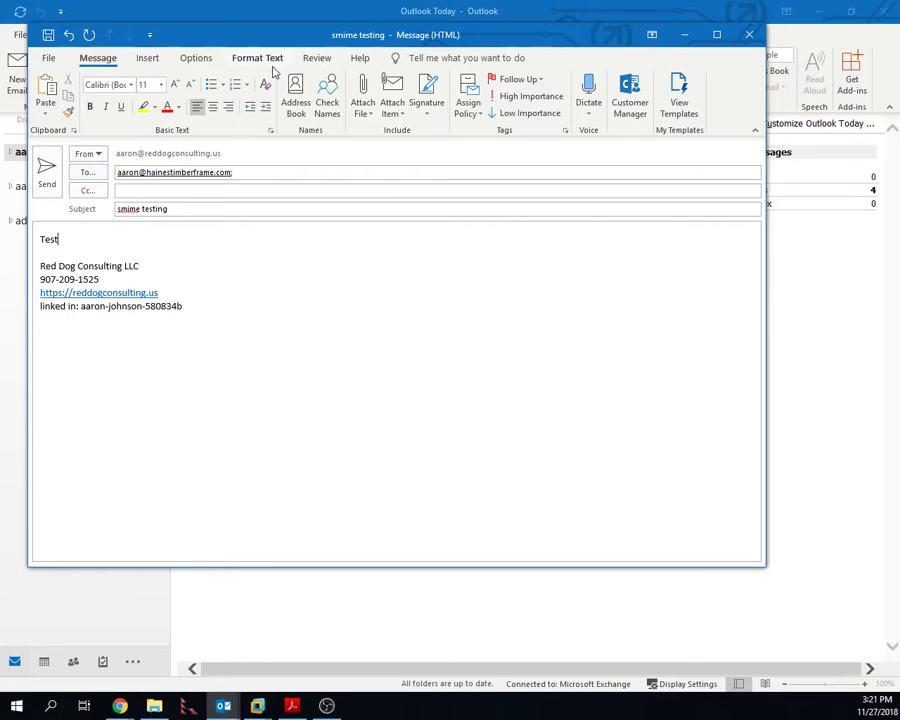
Step: Set the message to be digitally signed but not encrypted
click(195, 58)
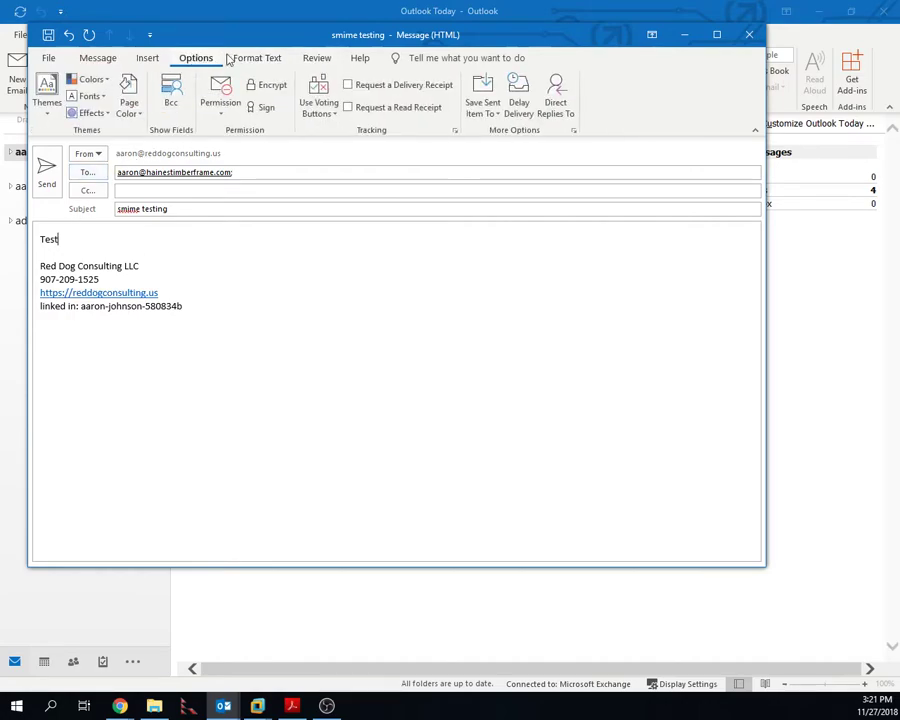
click(263, 108)
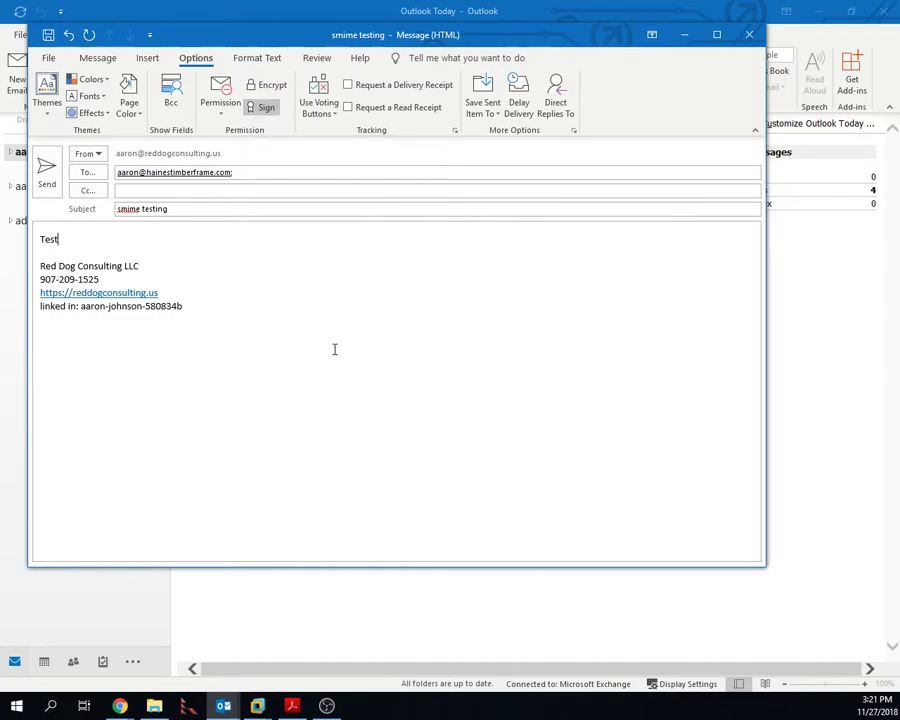
click(265, 87)
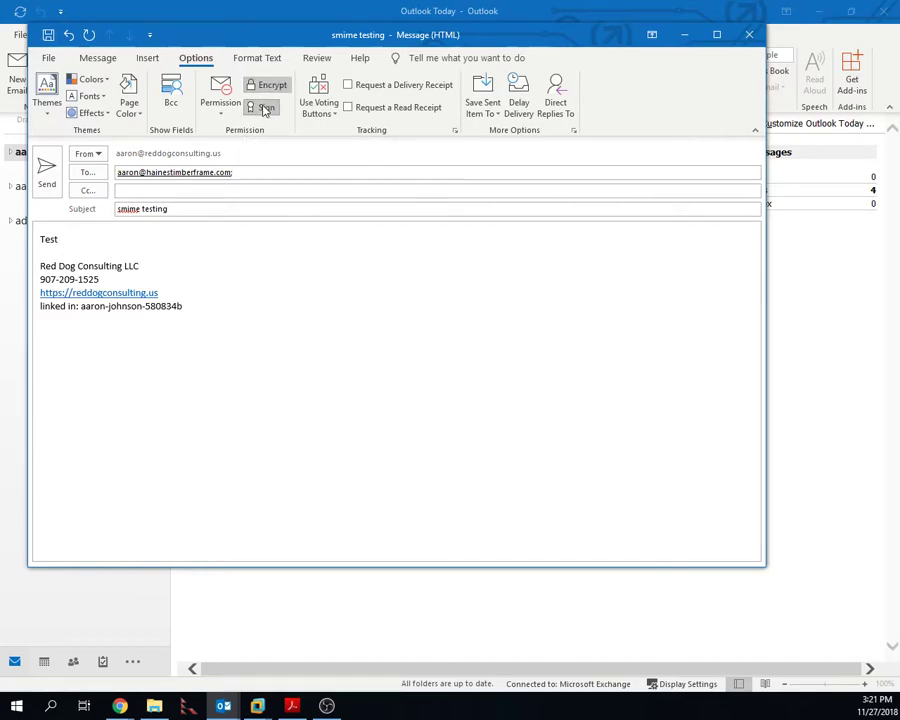
click(265, 108)
click(264, 87)
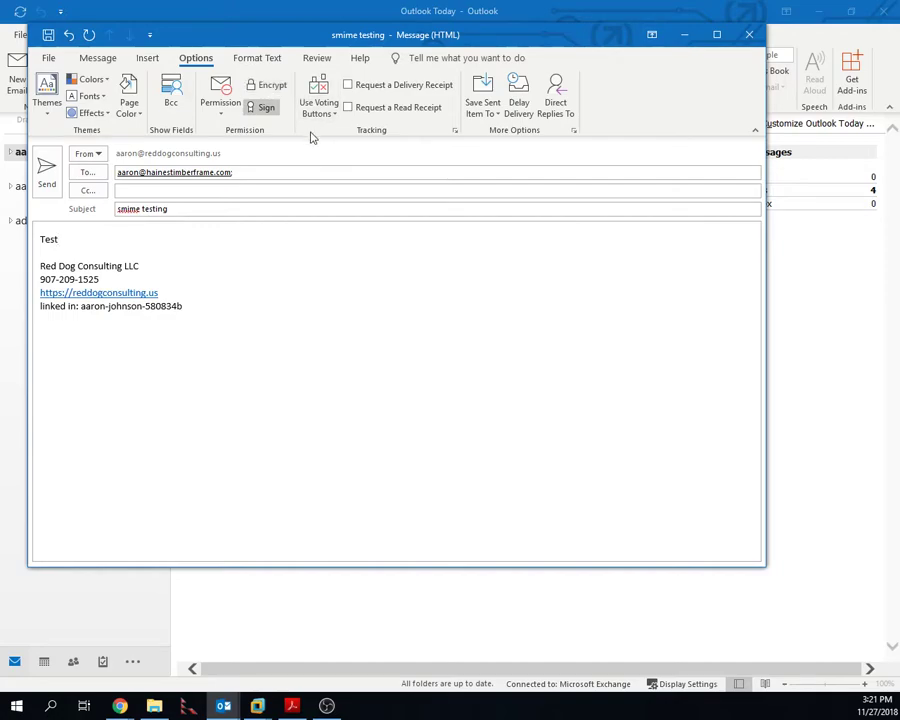
Step: Send the signed message, authorising the signature with the smart card PIN
click(46, 172)
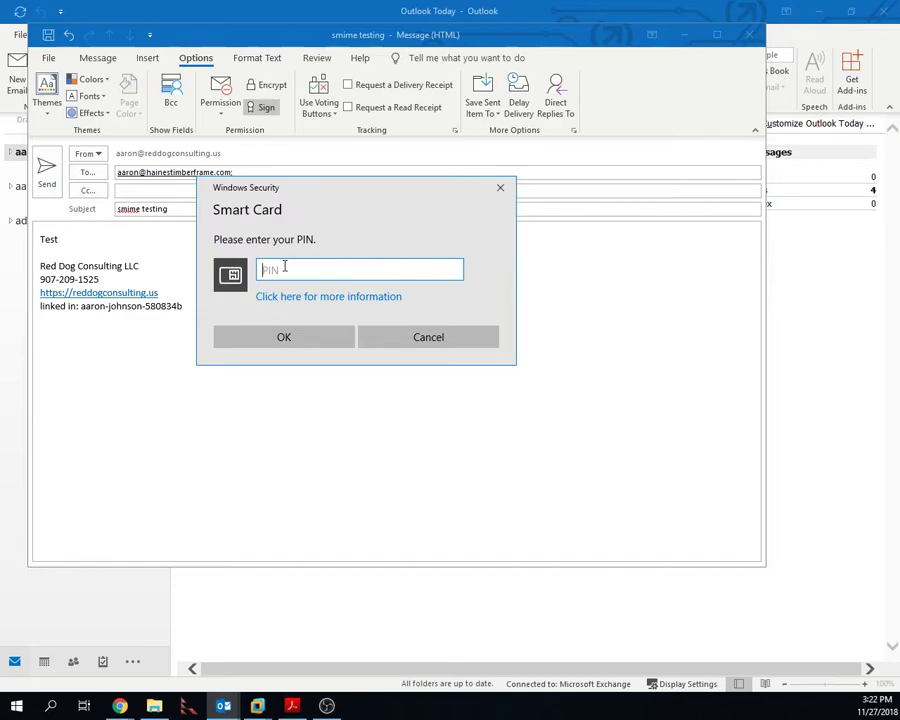
text(********)
click(283, 336)
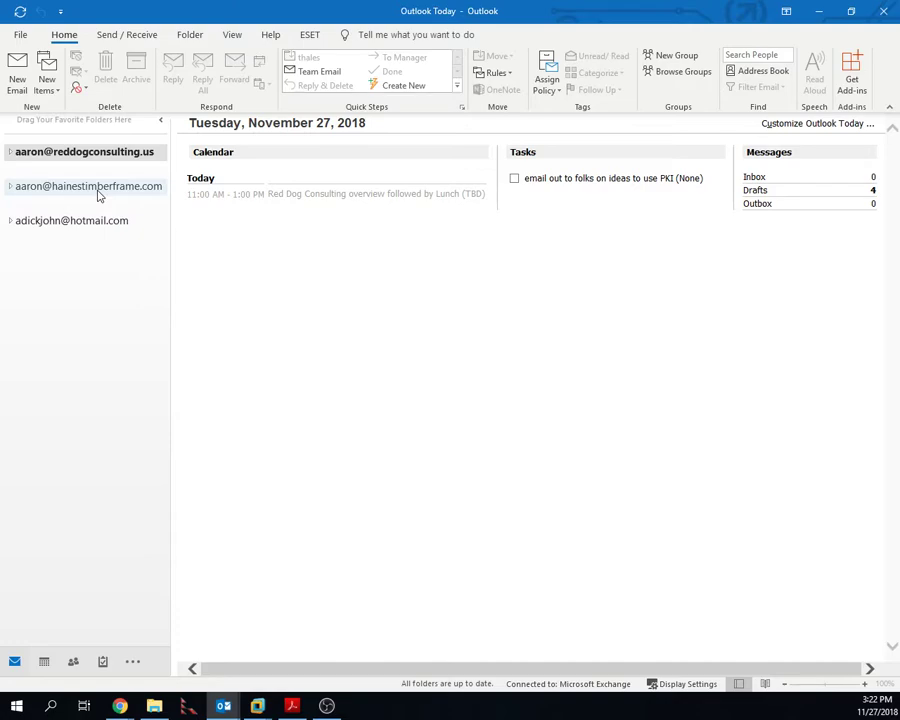
Step: Show the unread mail in the recipient account's Inbox and open the "smime testing" message
click(12, 155)
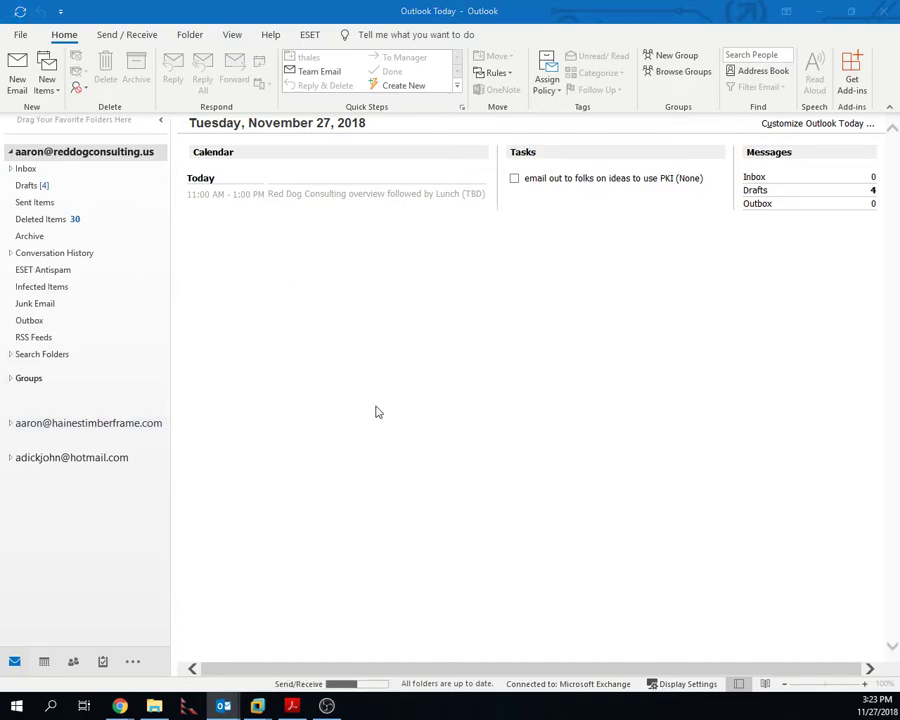
click(107, 425)
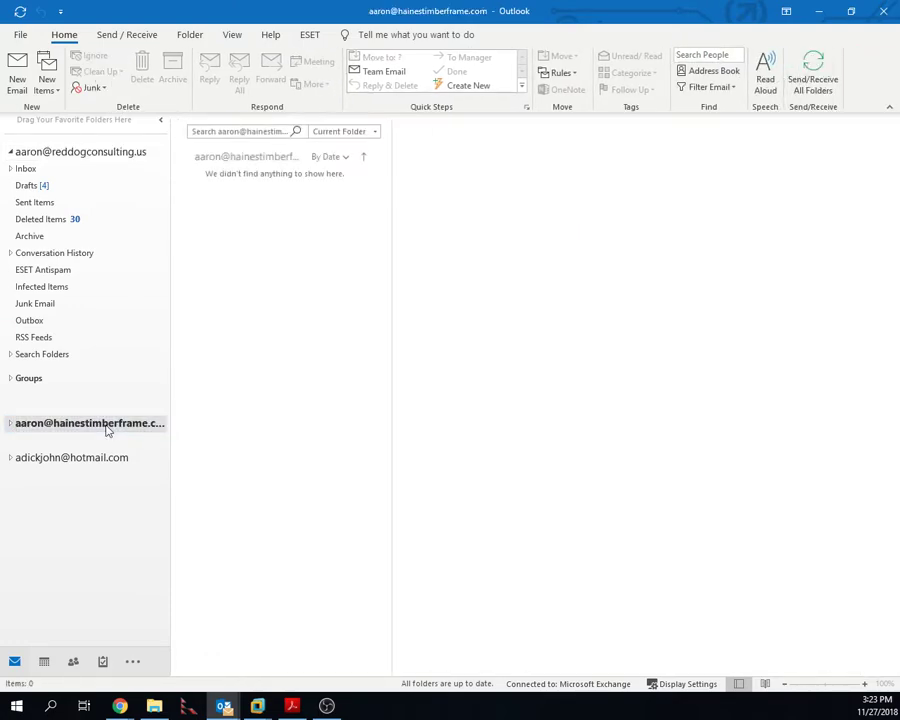
click(11, 425)
click(28, 439)
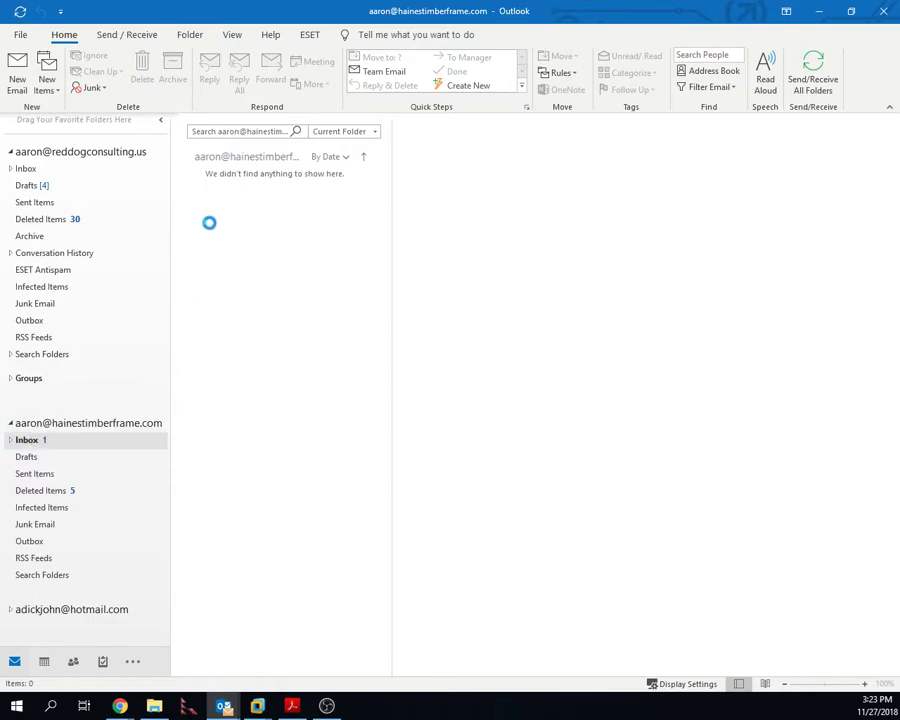
click(248, 158)
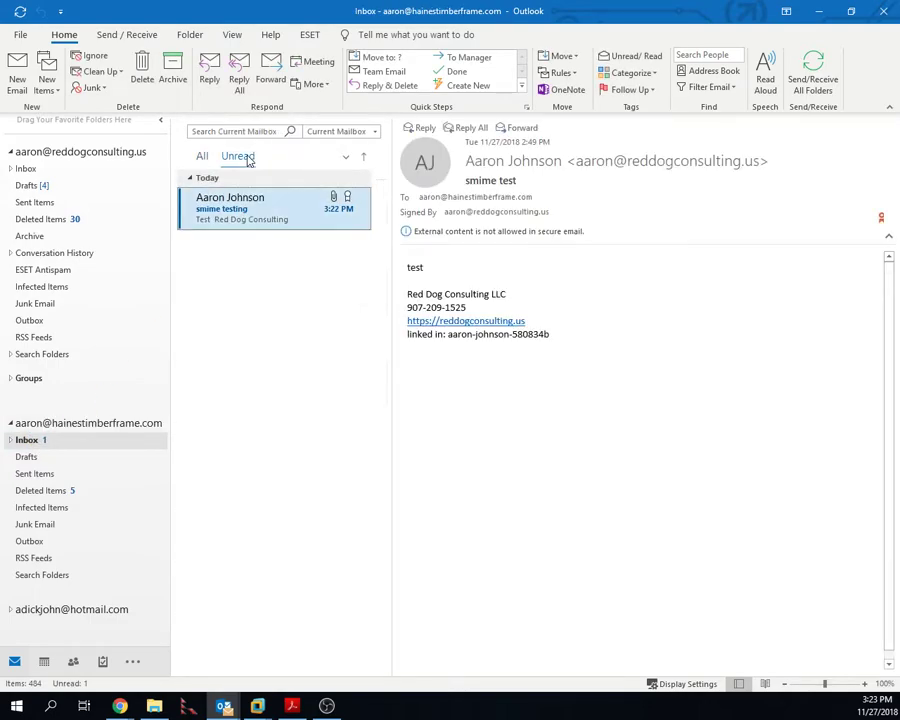
double_click(241, 216)
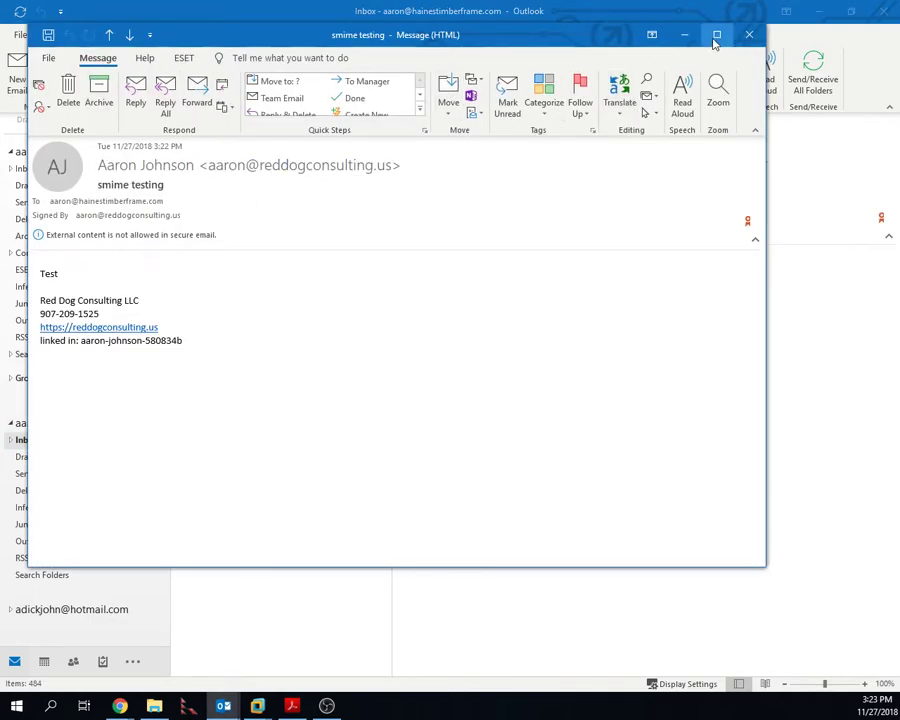
Step: Compare the Signed By address with the sender's address in the message header
mouse_move(749, 228)
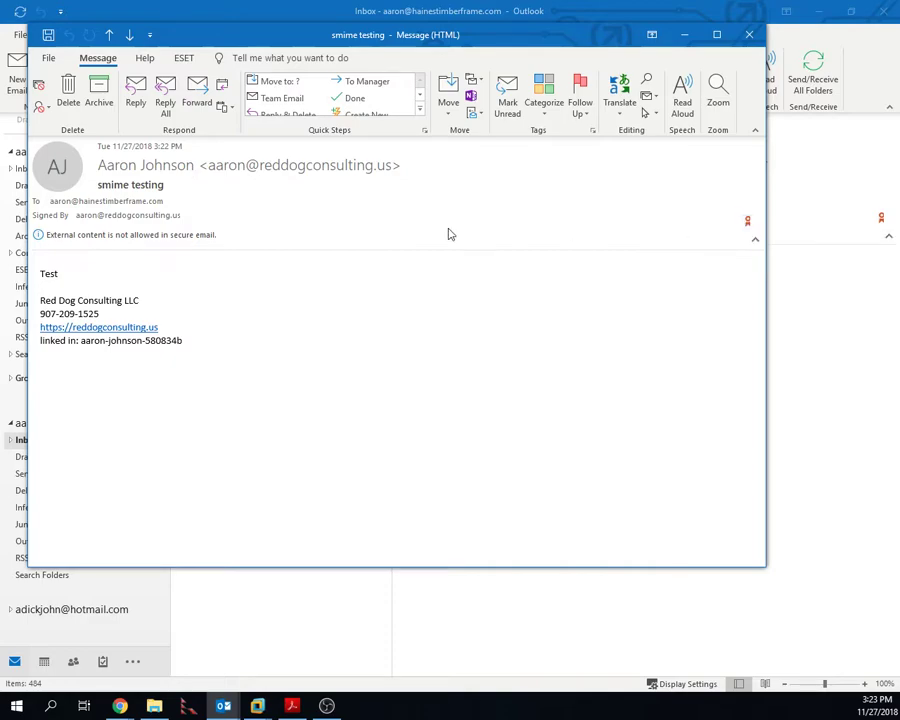
drag(78, 215, 182, 215)
drag(211, 163, 304, 184)
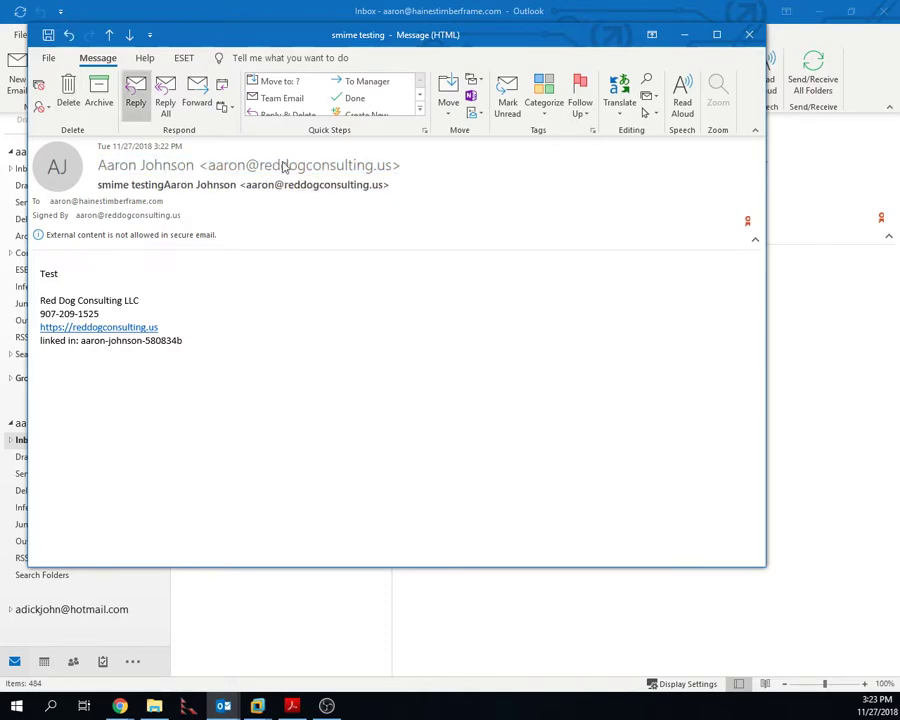
Step: Inspect the message's digital signature, including its signature layer and the signer's detailed signature information
click(746, 221)
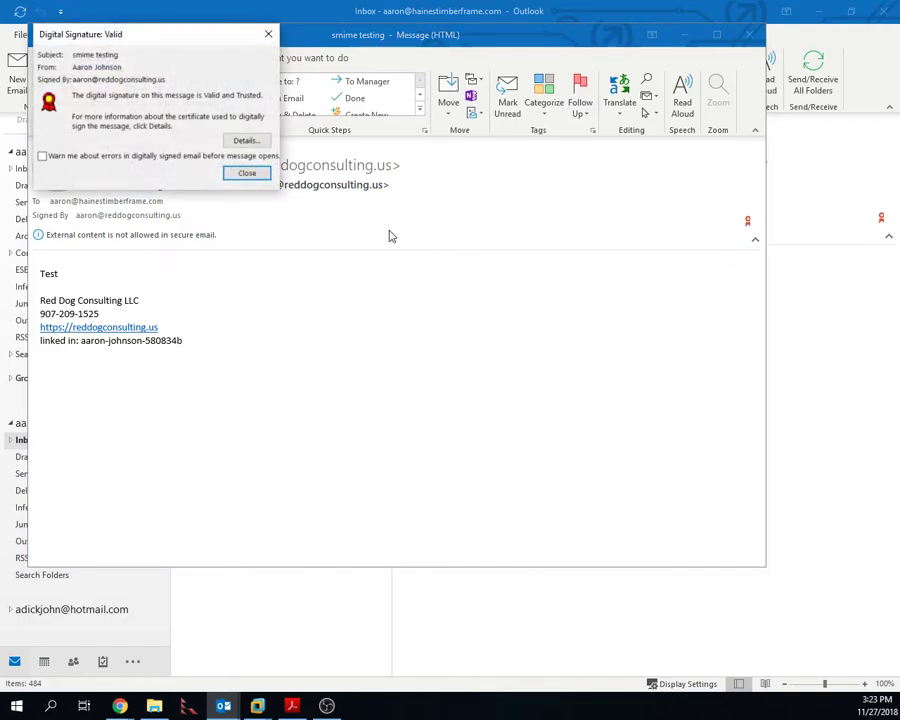
click(236, 143)
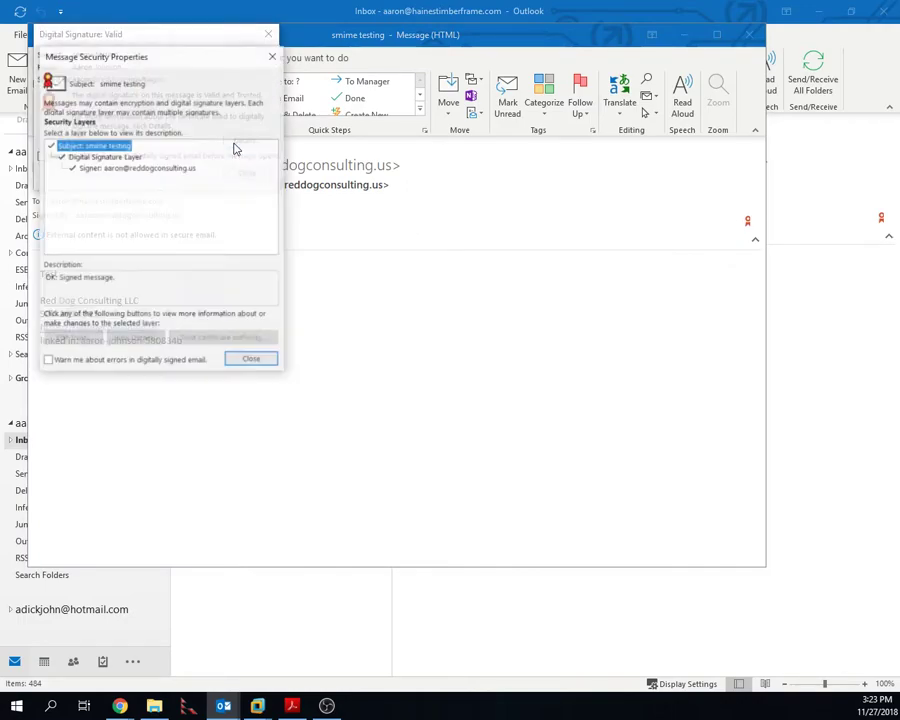
click(100, 156)
click(110, 167)
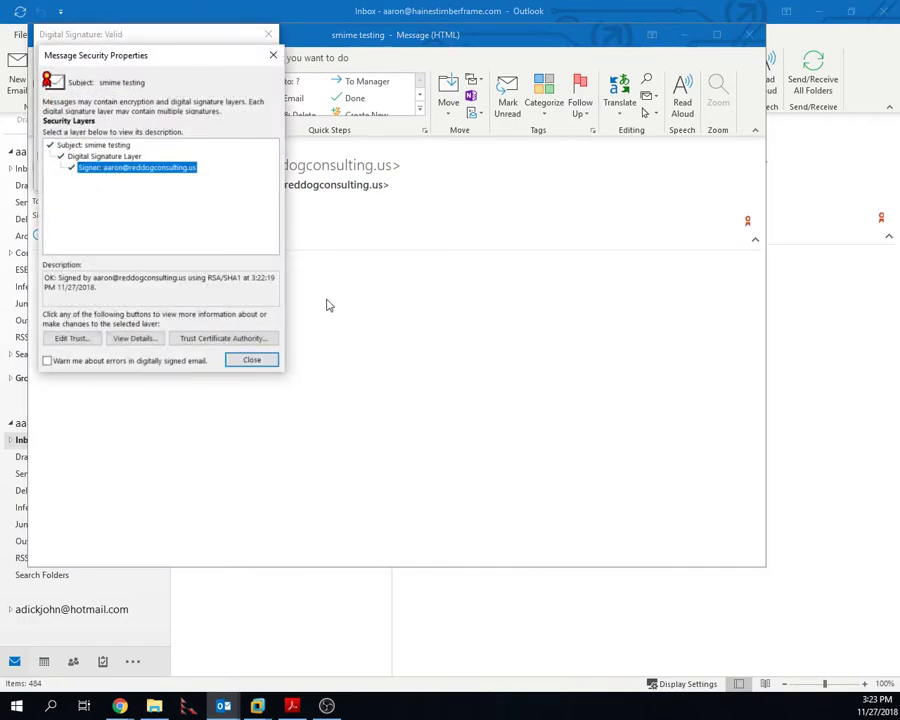
click(148, 340)
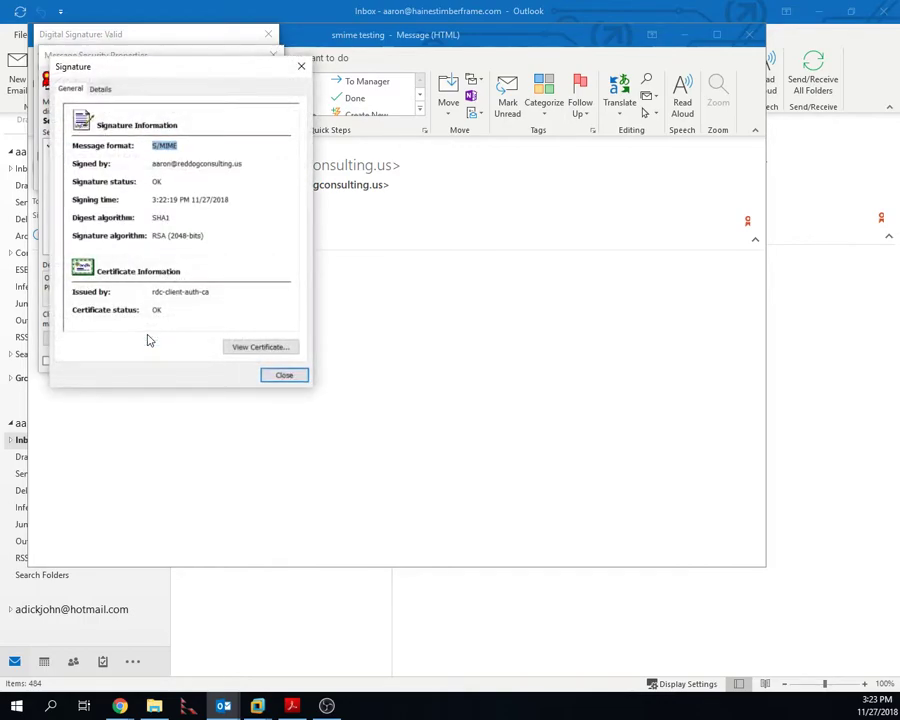
Step: View the signing certificate's general information and read its issuer statement
click(262, 348)
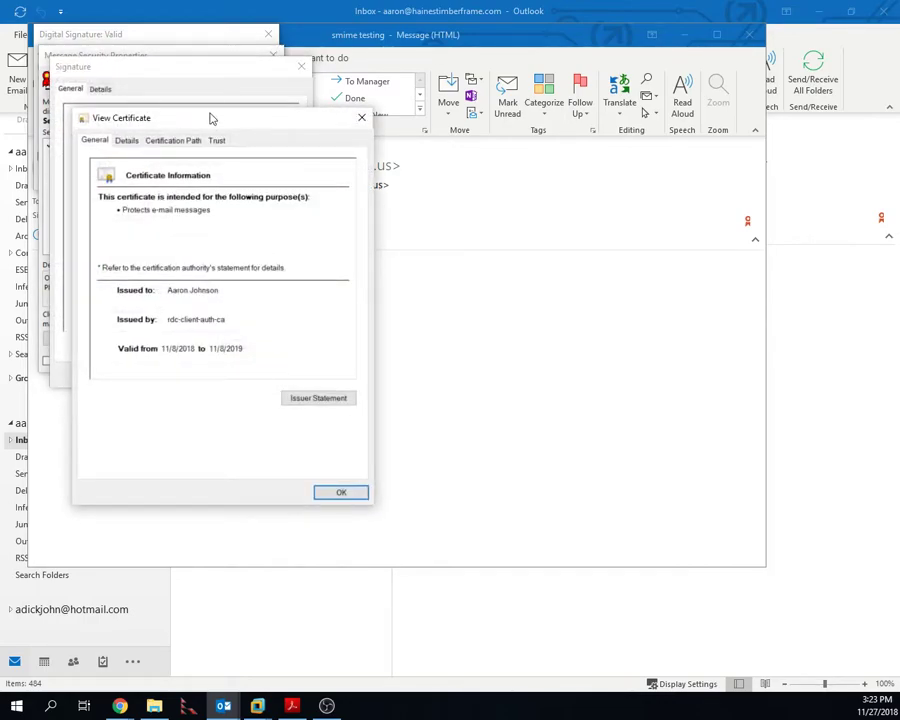
drag(205, 122, 188, 72)
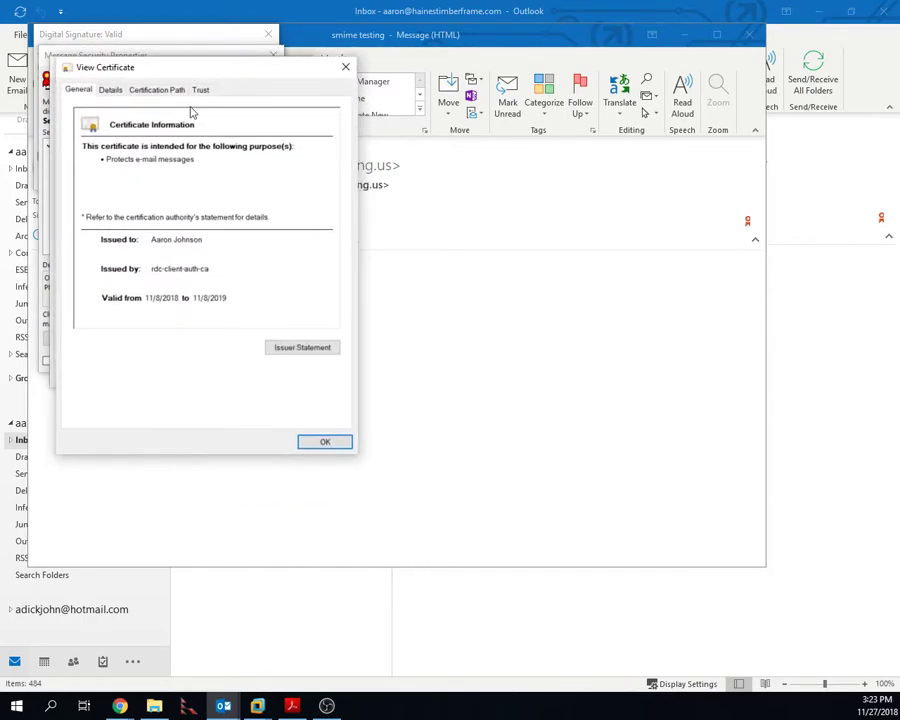
click(293, 350)
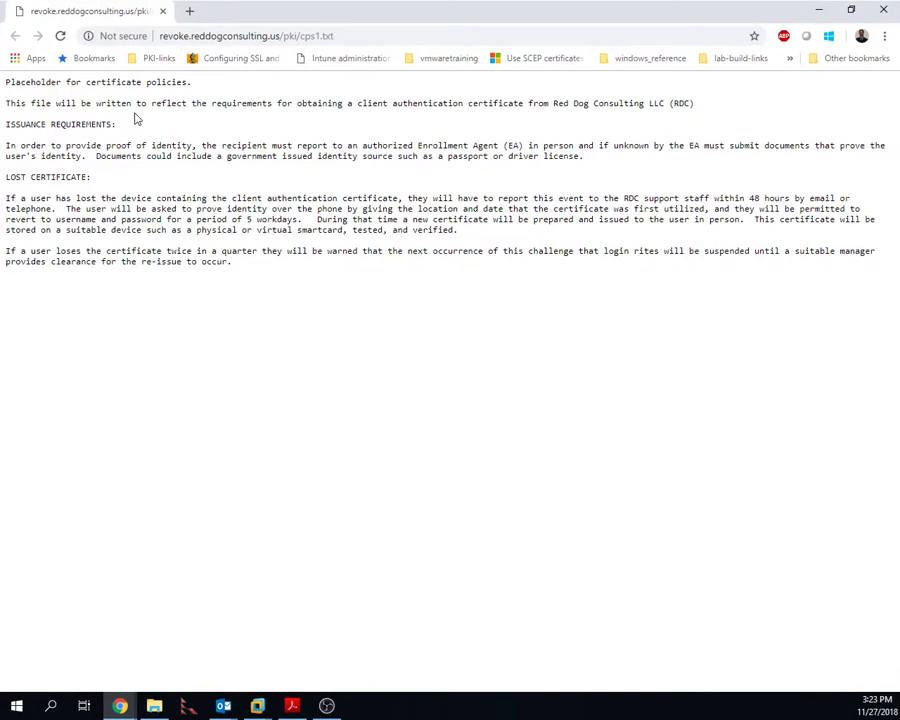
click(876, 12)
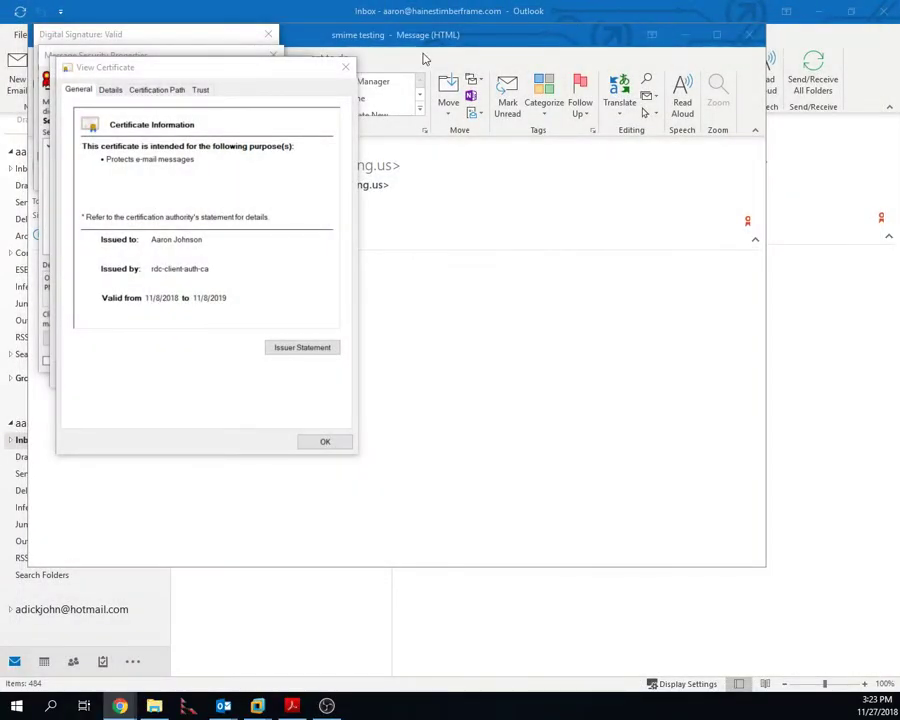
Step: Examine the Key Usage and Enhanced Key Usage fields in the certificate's details
click(111, 89)
scroll(212, 176, down, 1)
scroll(212, 176, down, 2)
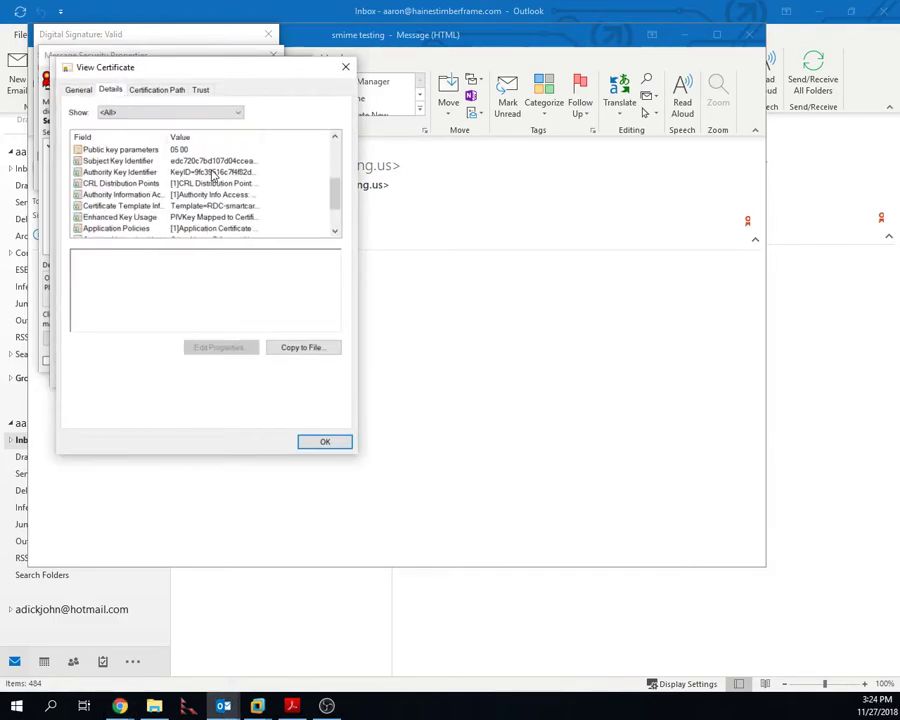
scroll(212, 176, down, 1)
click(171, 228)
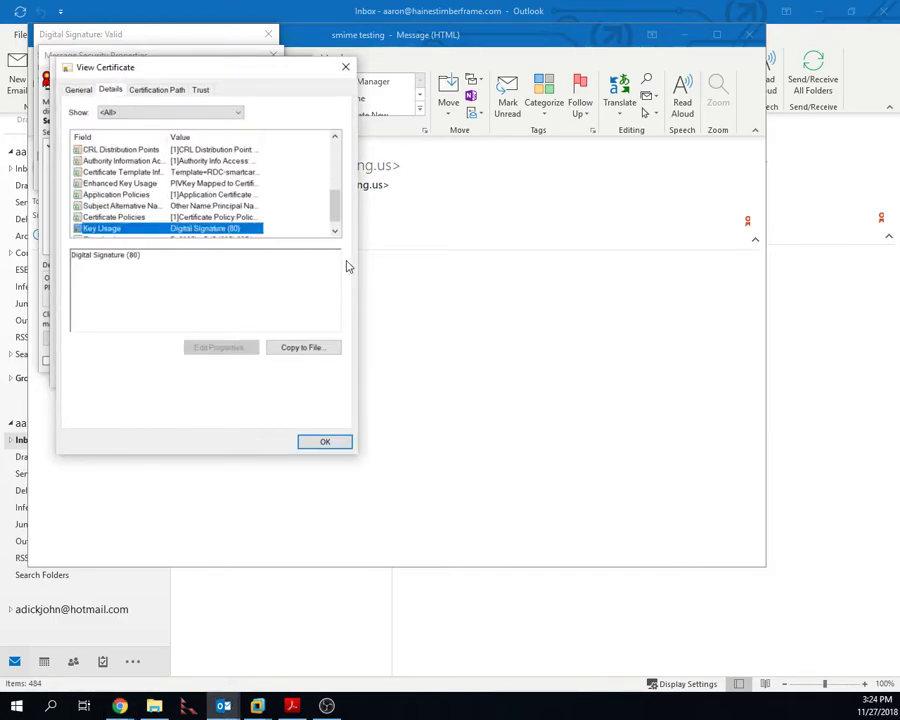
click(128, 184)
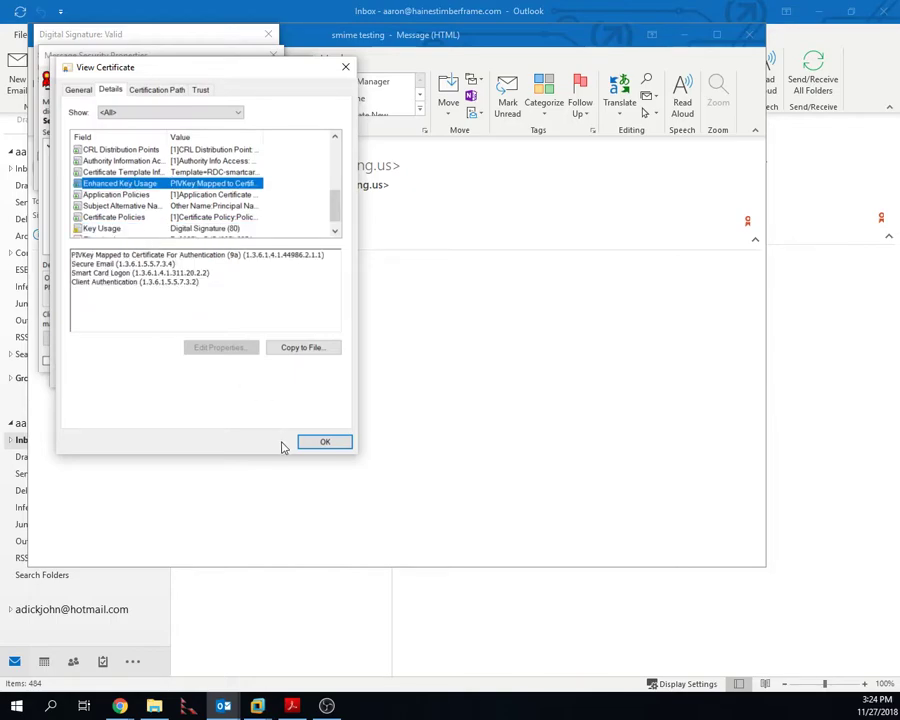
Step: Close the certificate and signature windows, and close the message without saving its changes
click(313, 443)
click(284, 375)
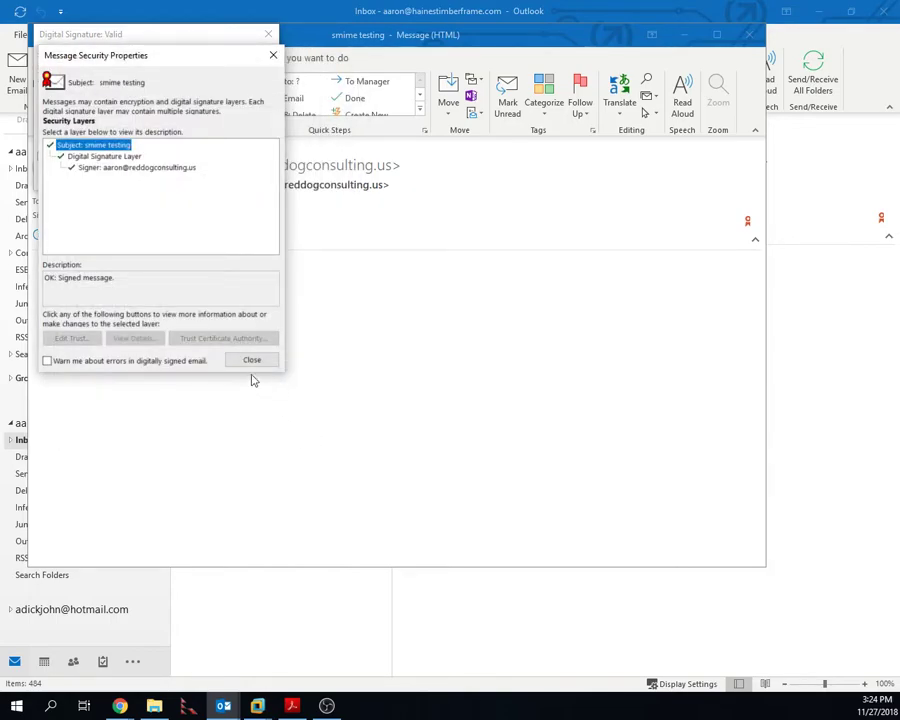
click(240, 360)
click(240, 174)
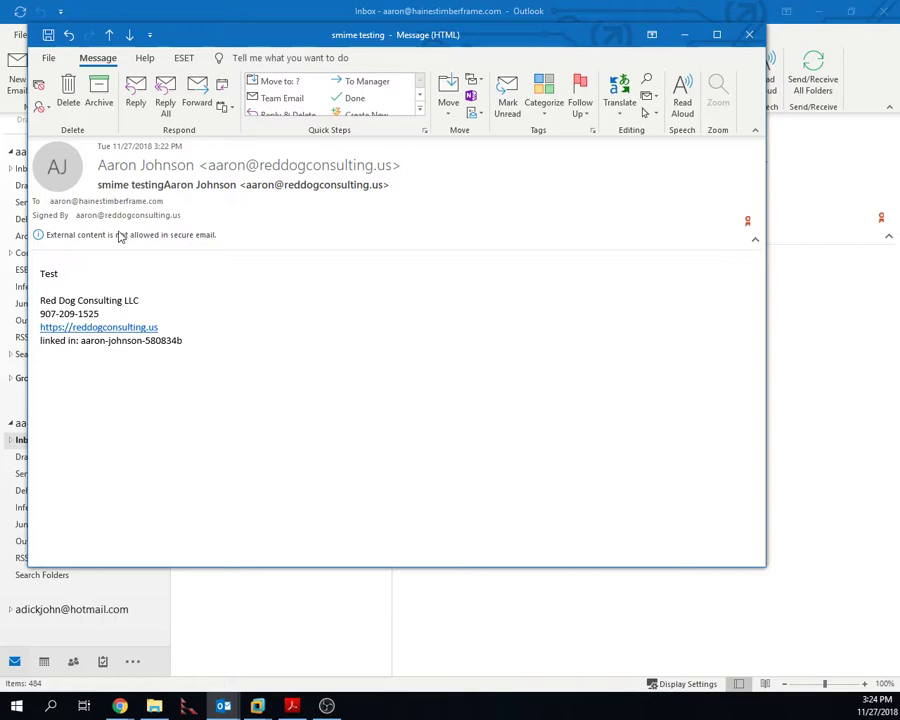
click(750, 36)
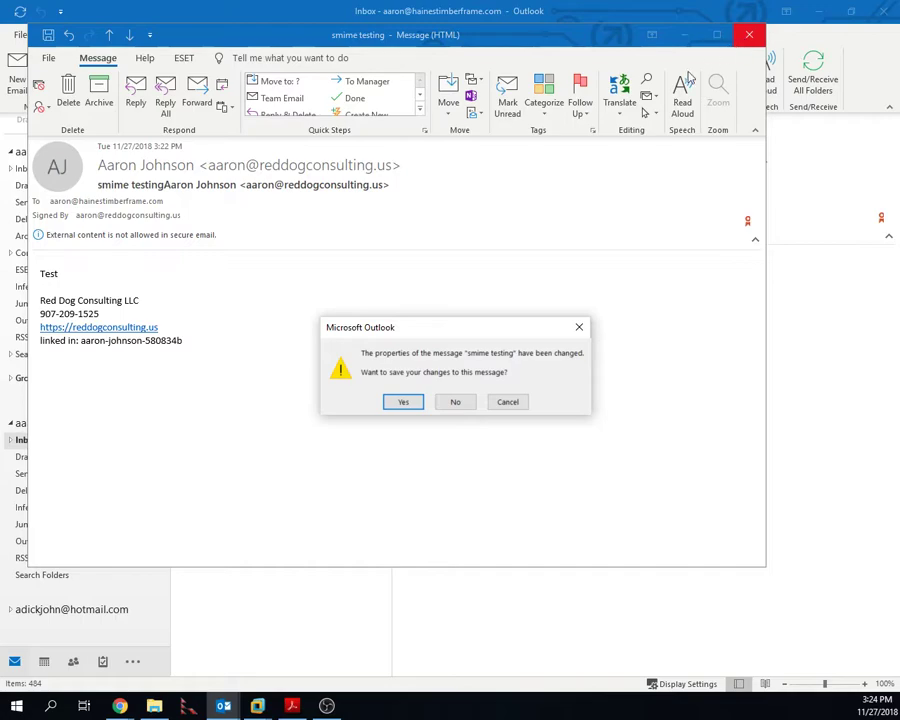
click(458, 402)
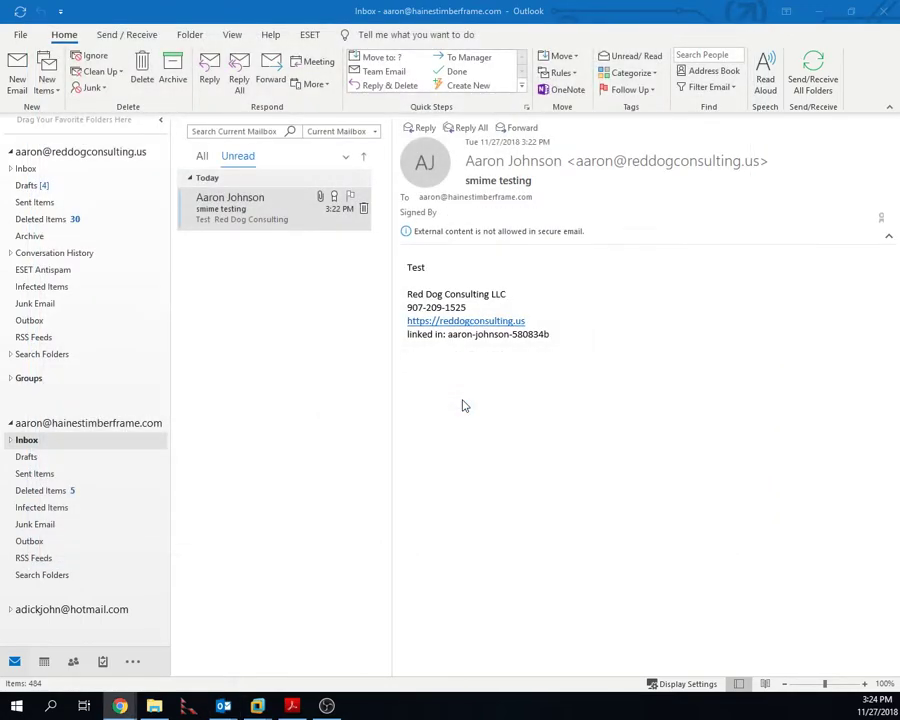